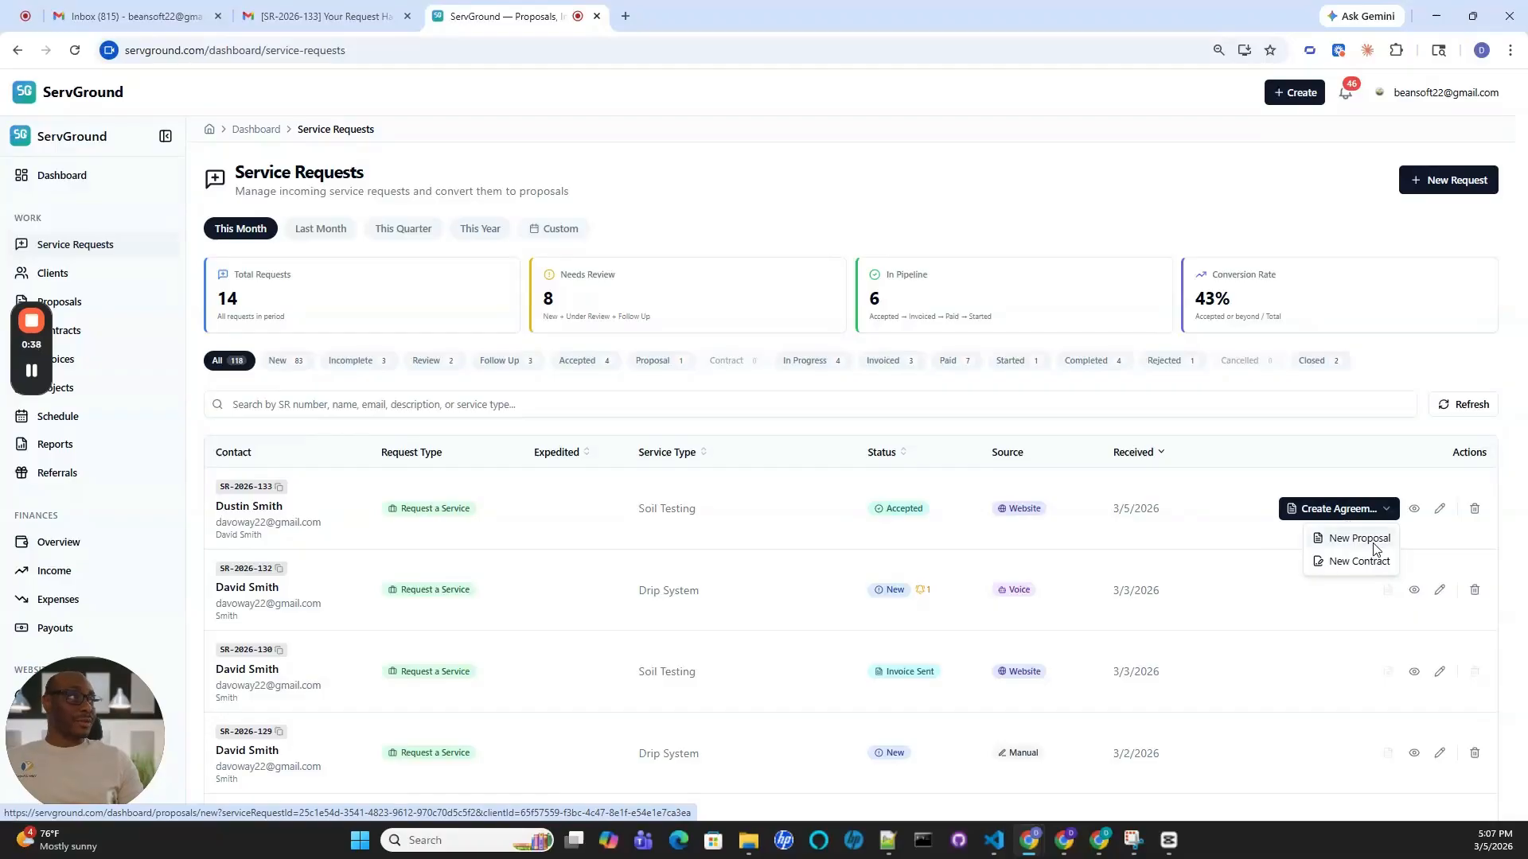
- Create a new proposal from the accepted Soil Testing service request and continue to the proposal details without a template
left_click(1359, 539)
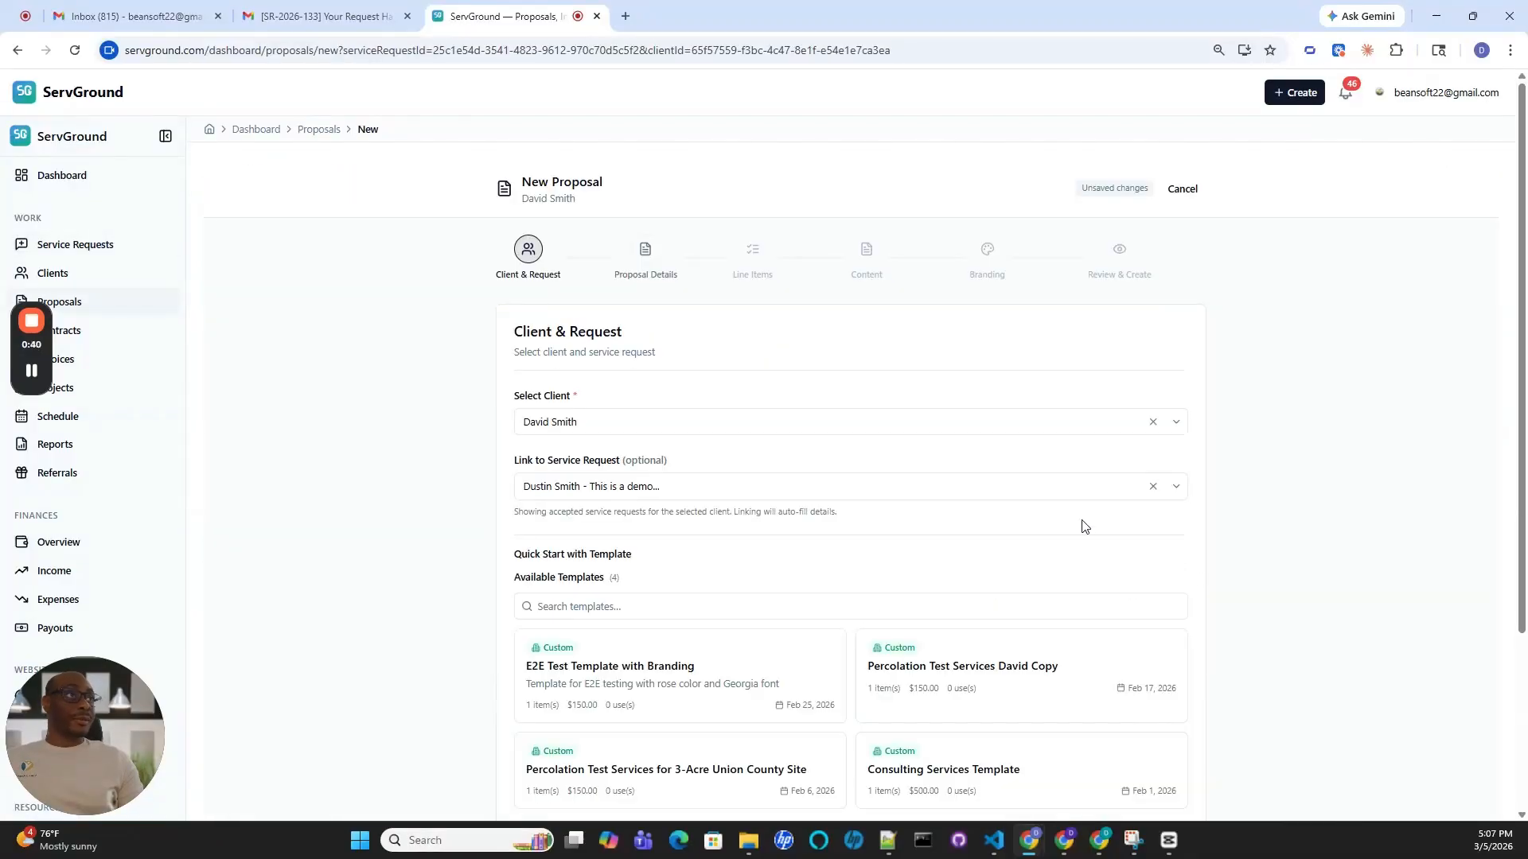
scroll(794, 521, "down", 1)
scroll(788, 518, "up", 1)
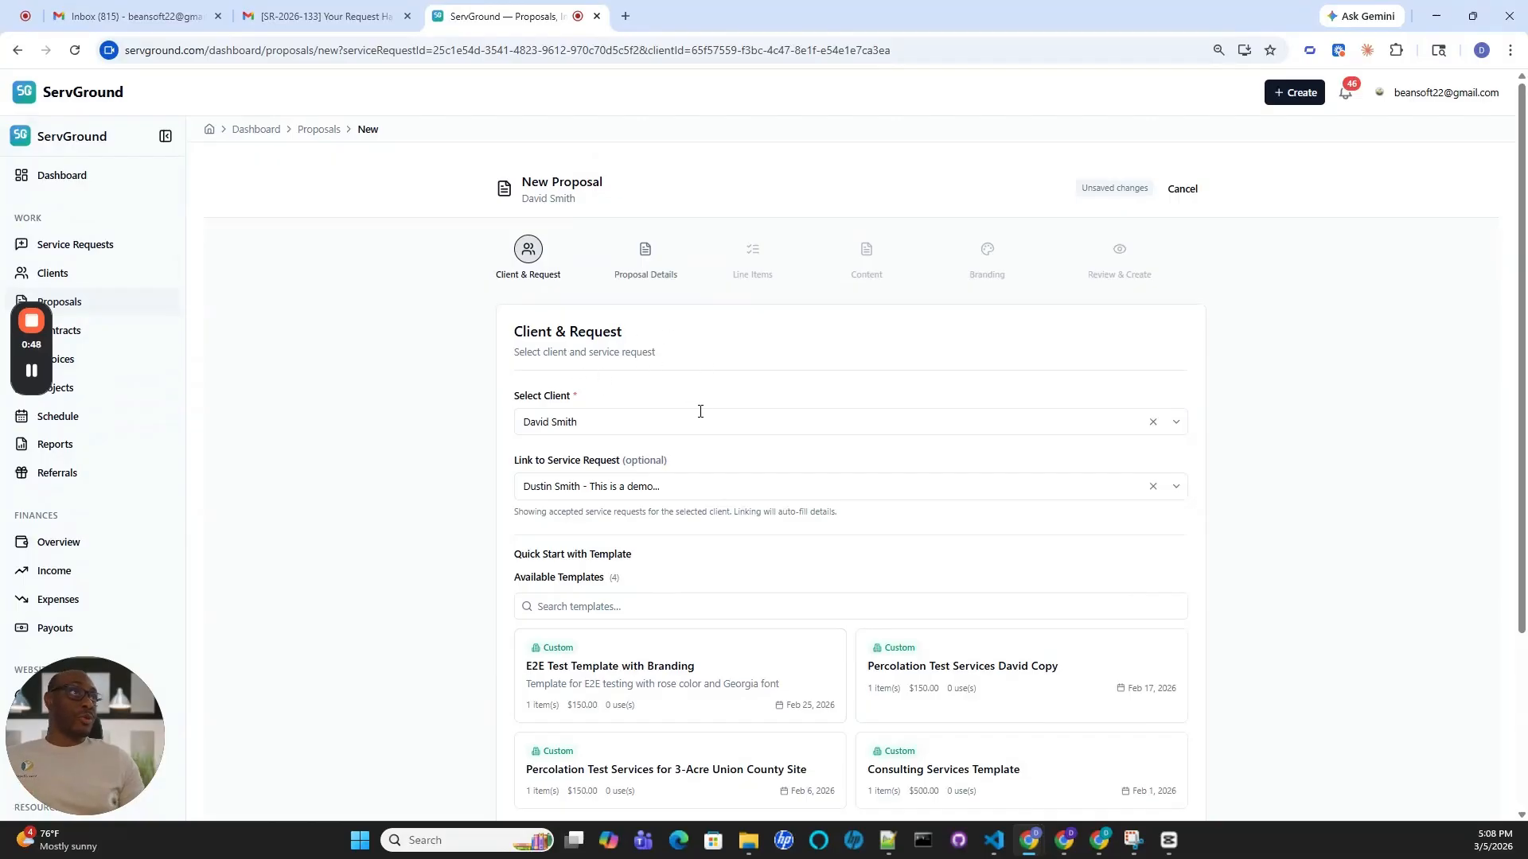
scroll(719, 478, "down", 1)
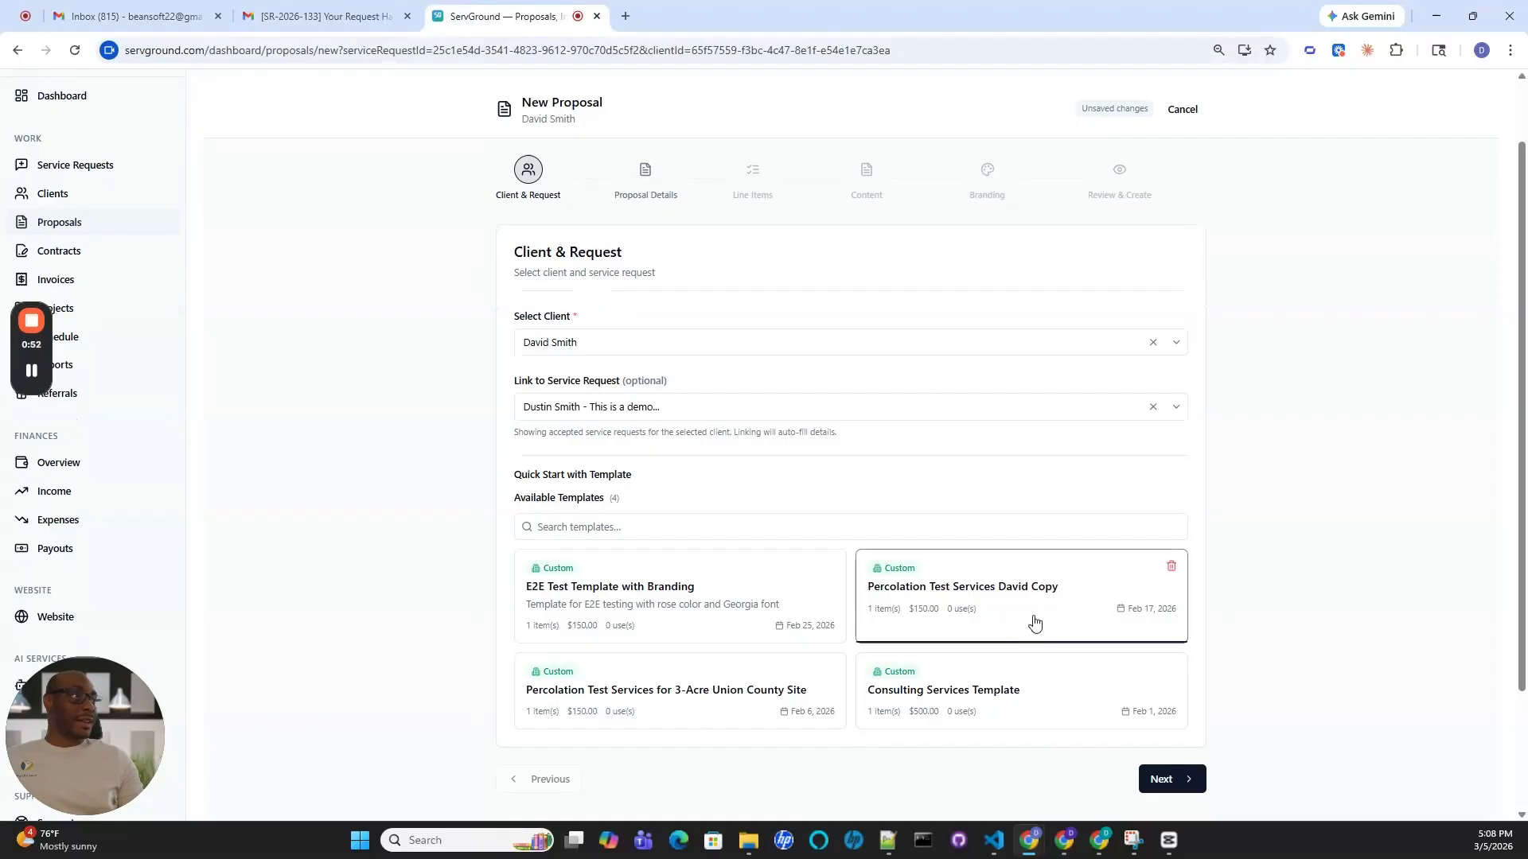
scroll(1034, 629, "down", 1)
left_click(1166, 702)
- Generate the proposal title and description with AI and continue to the line items
scroll(748, 509, "up", 2)
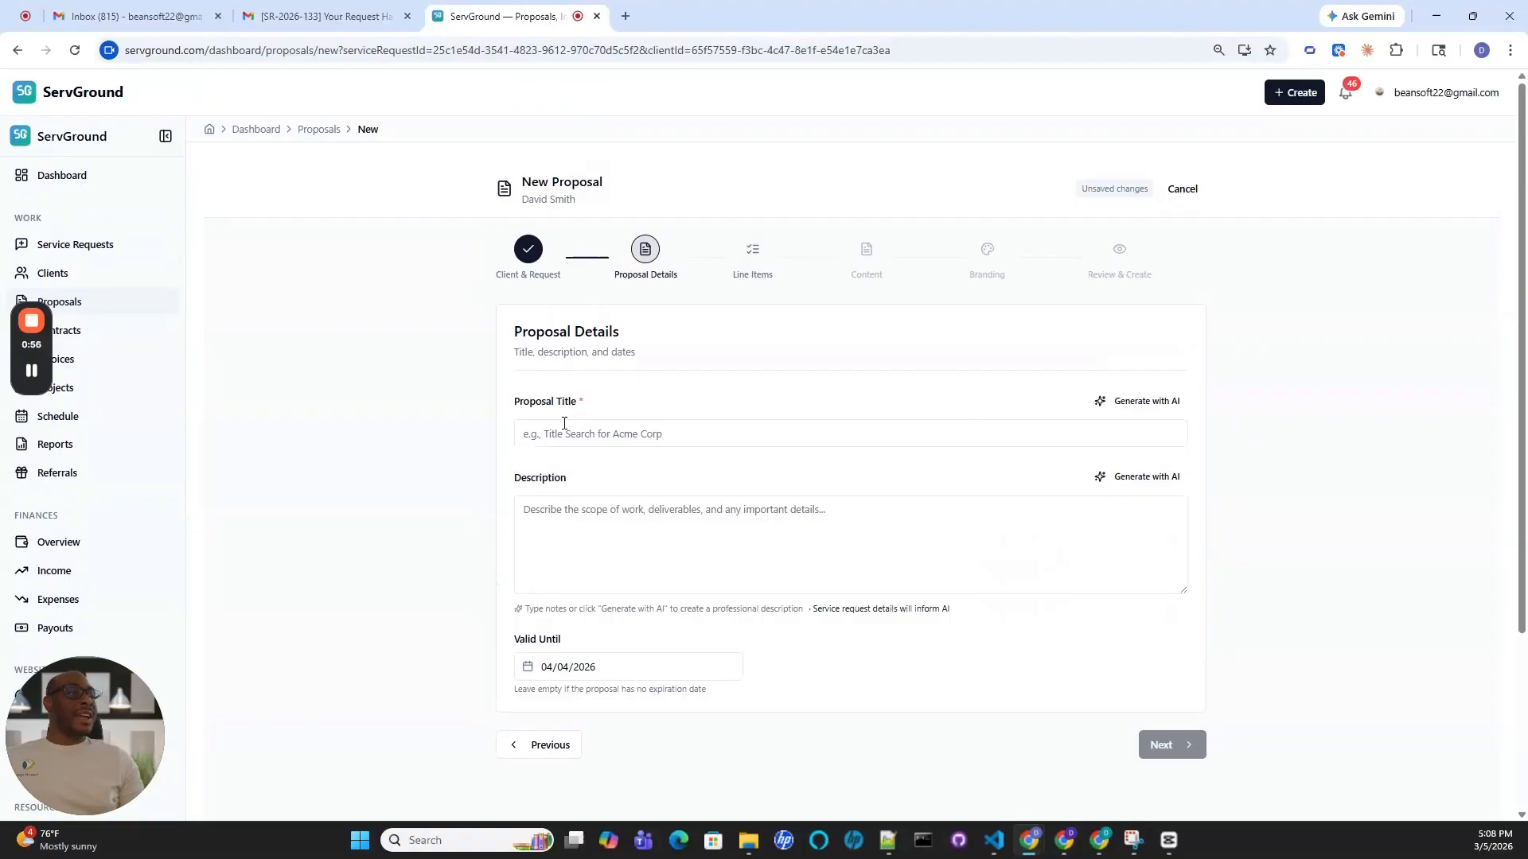
left_click(1126, 407)
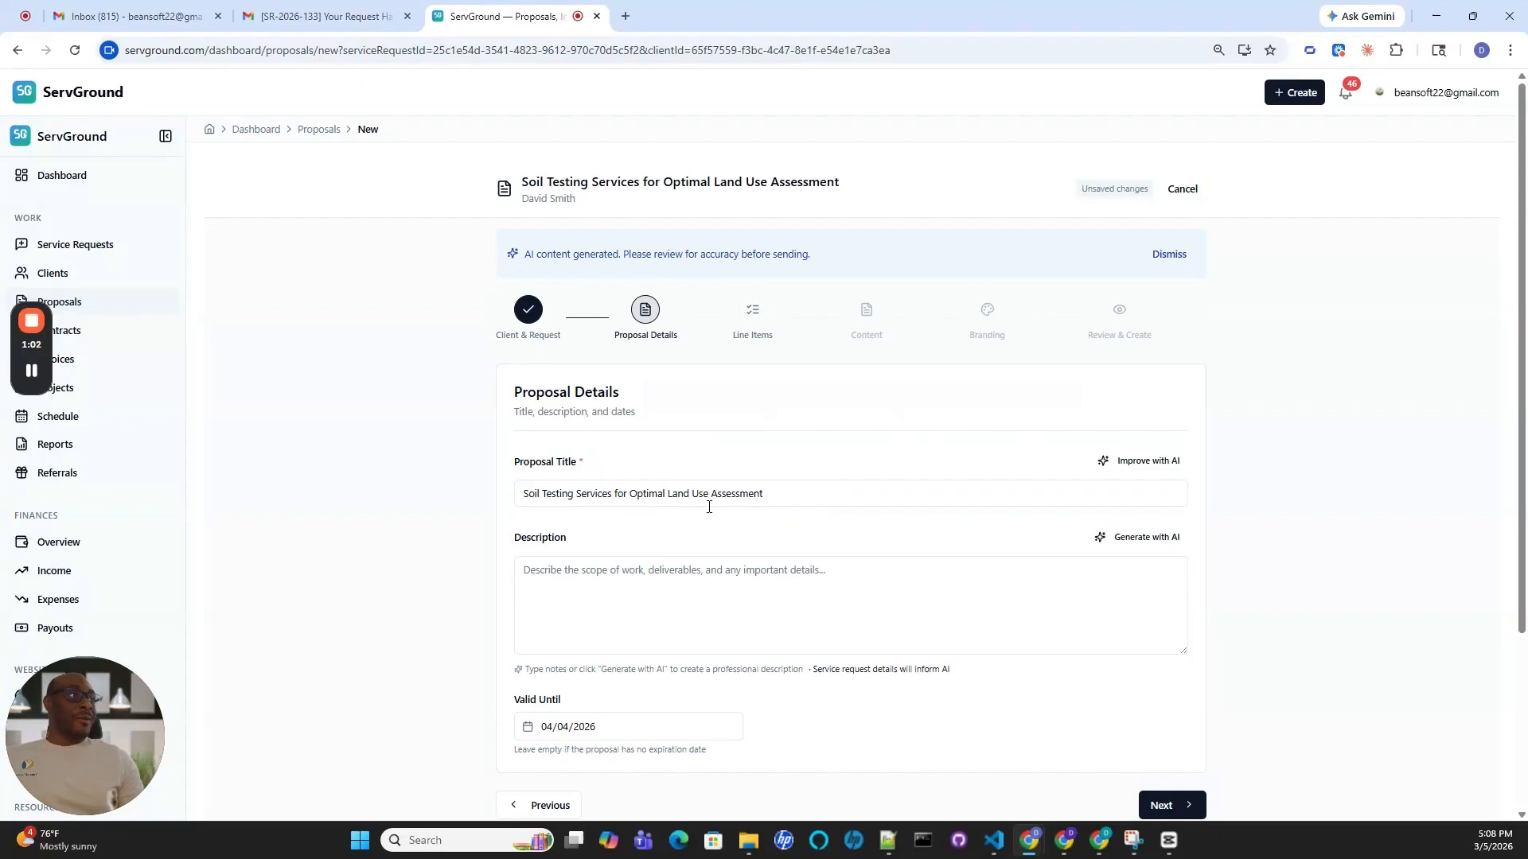
scroll(628, 506, "down", 1)
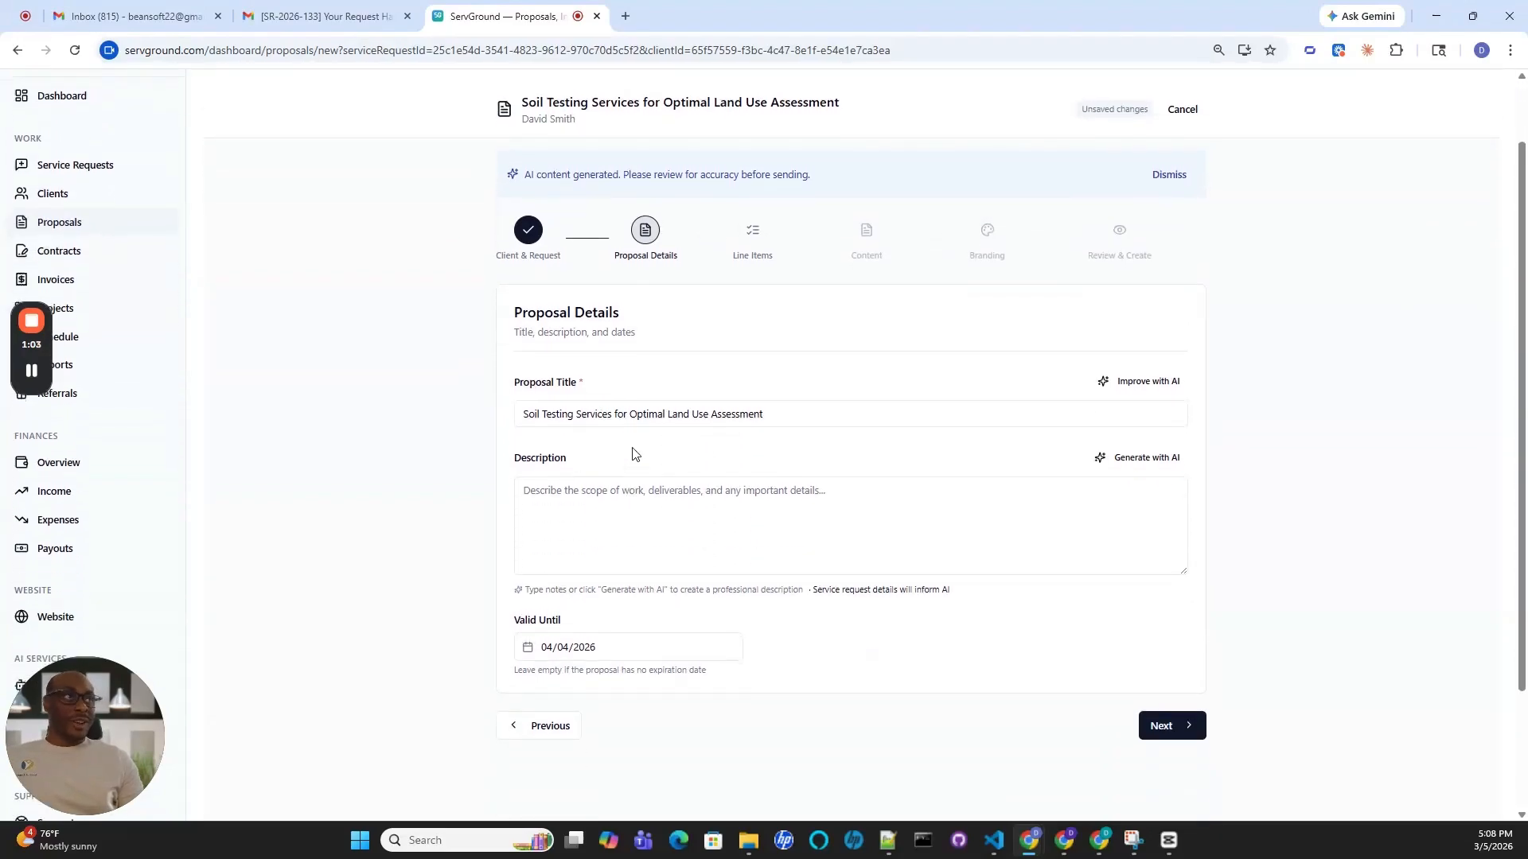
scroll(634, 454, "down", 3)
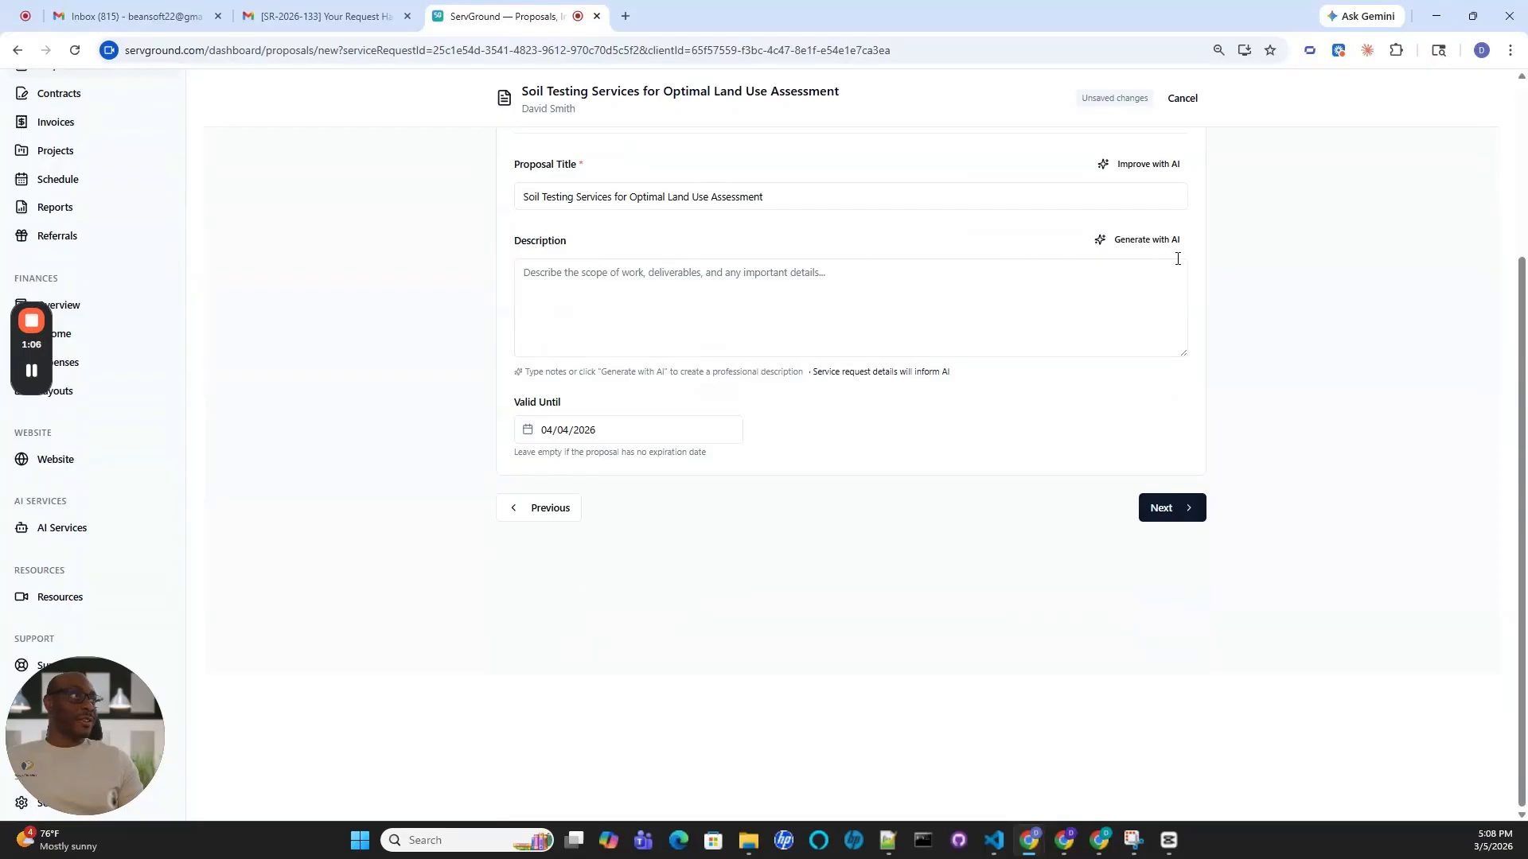
left_click(1167, 249)
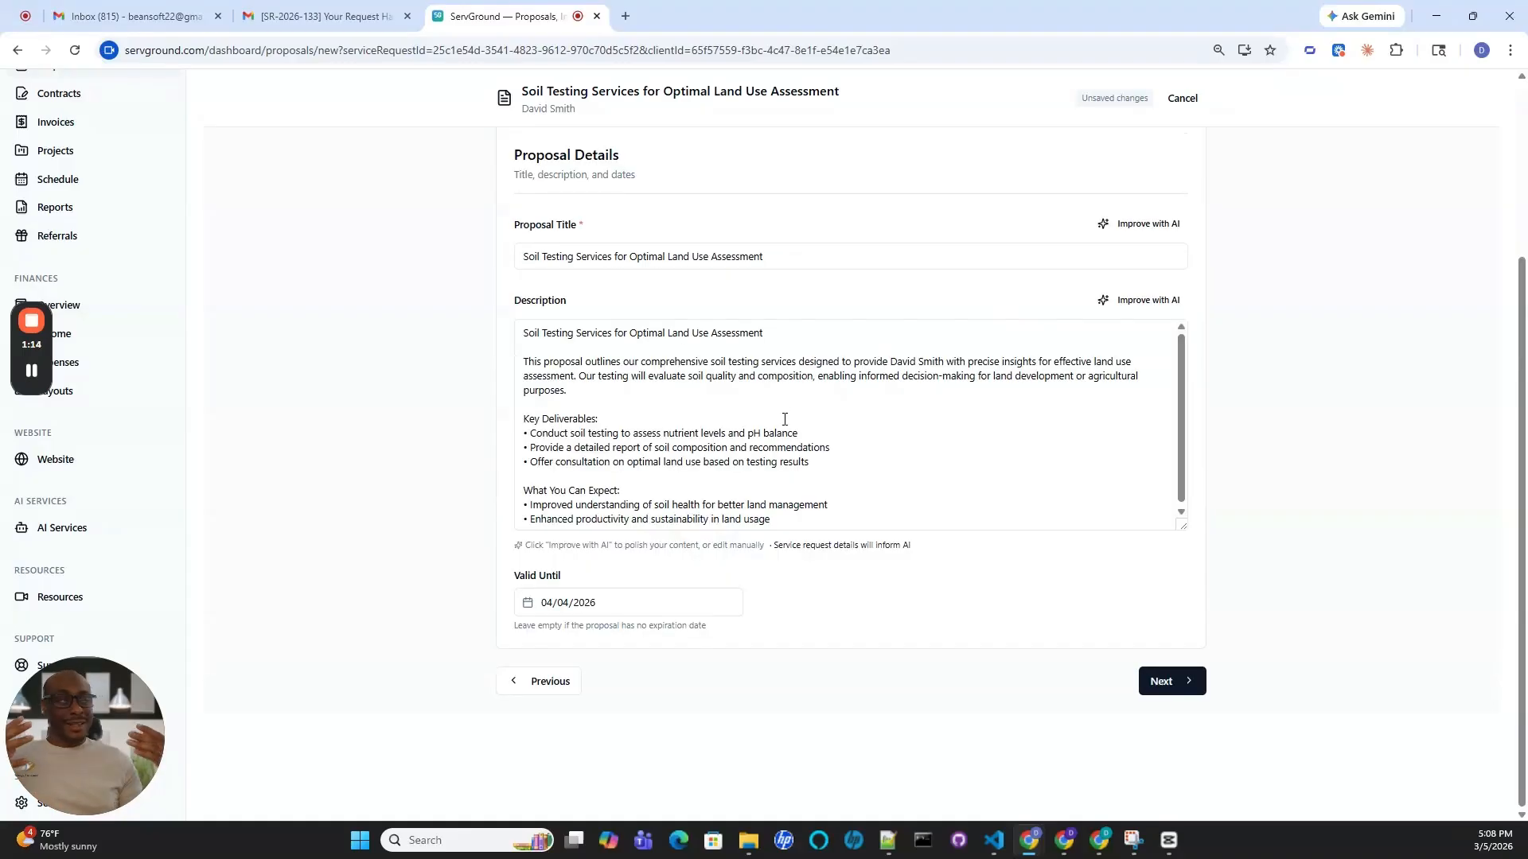
scroll(785, 419, "down", 1)
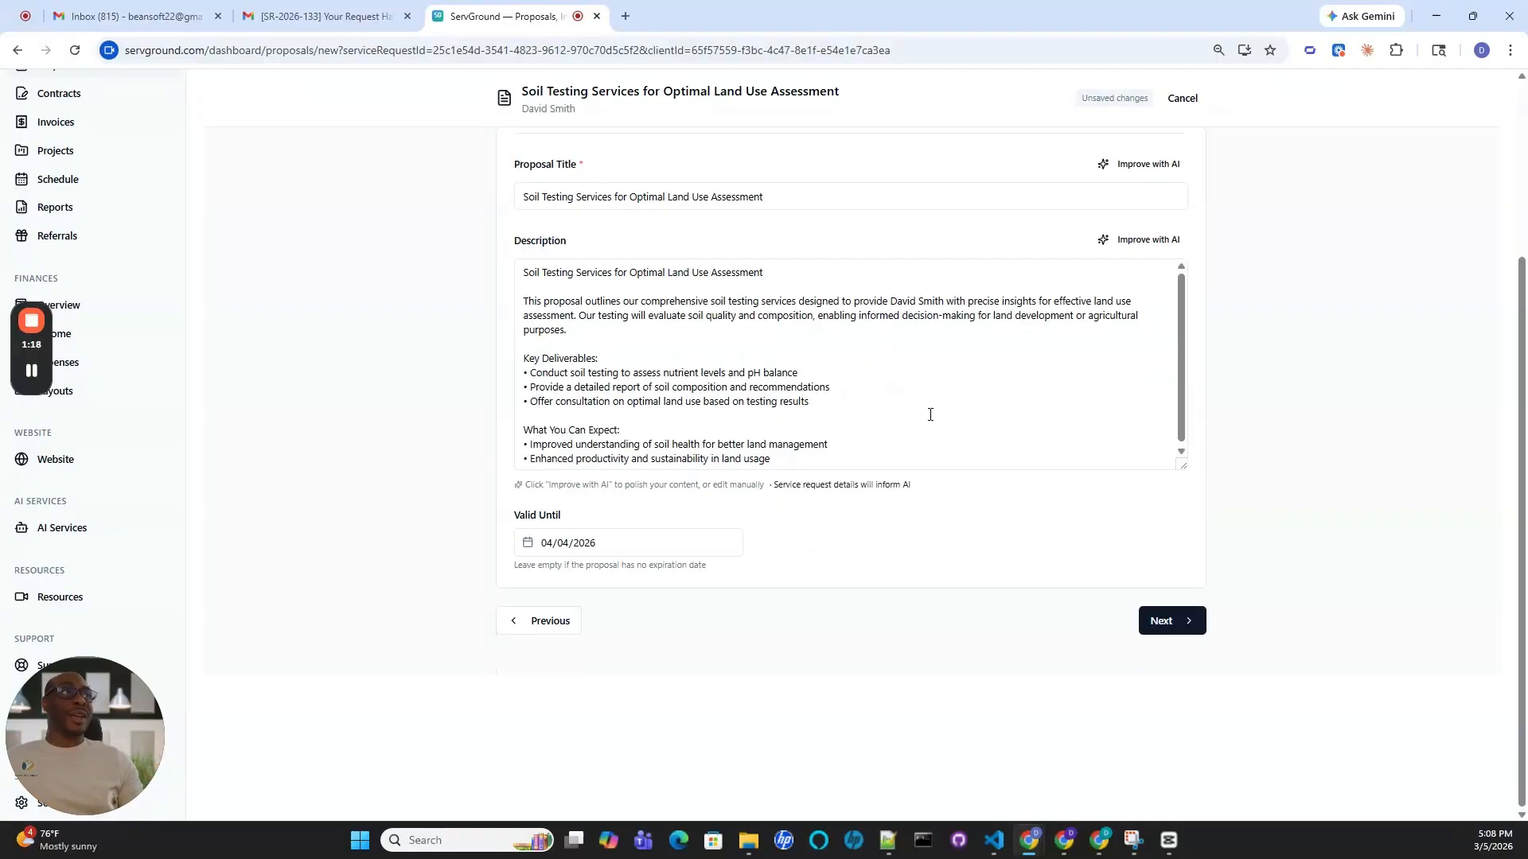
scroll(930, 415, "up", 1)
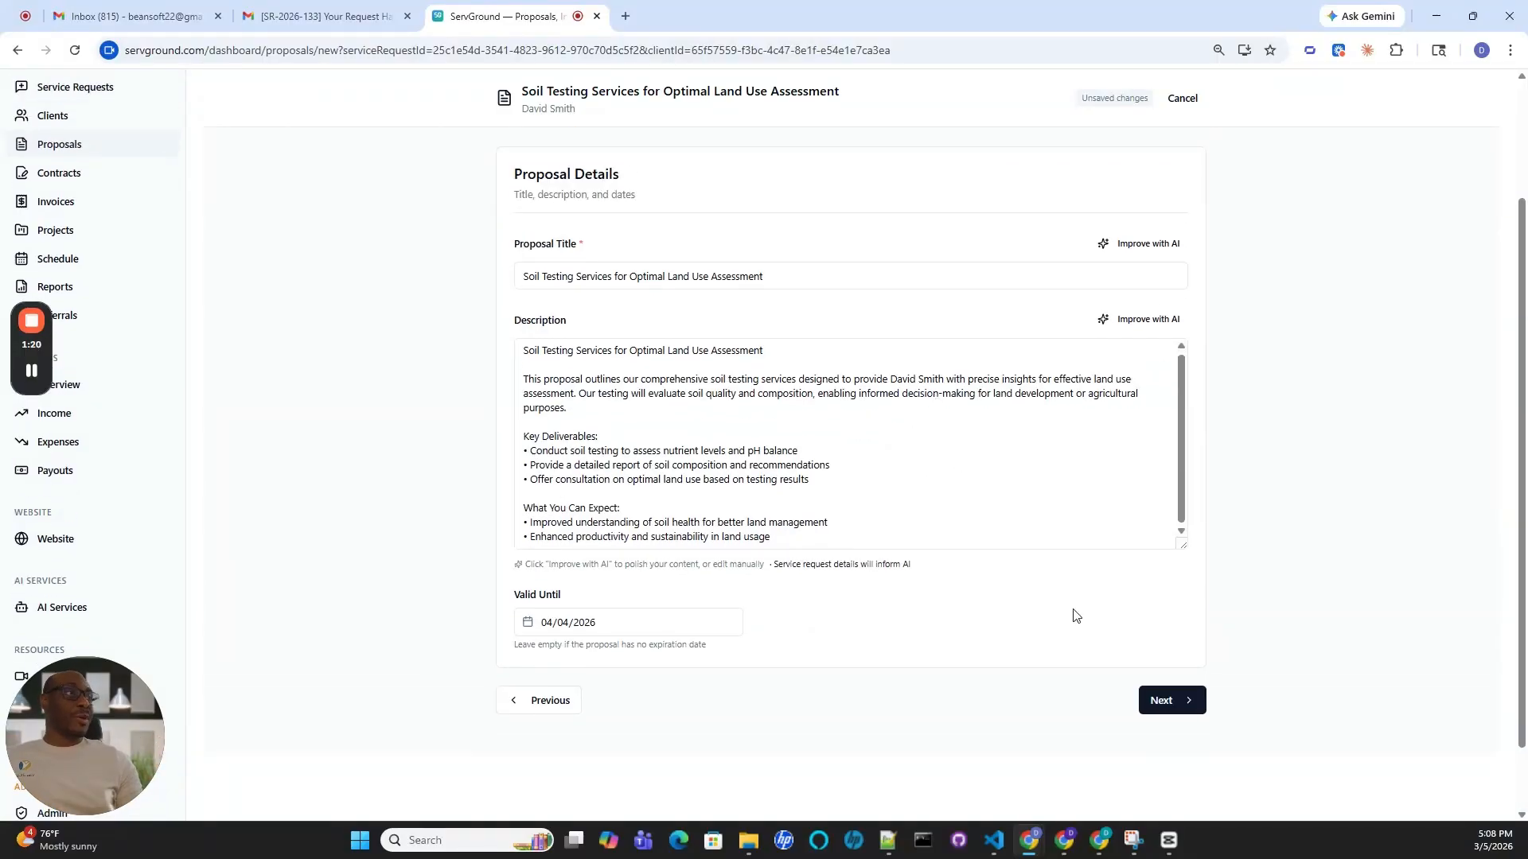
left_click(1164, 705)
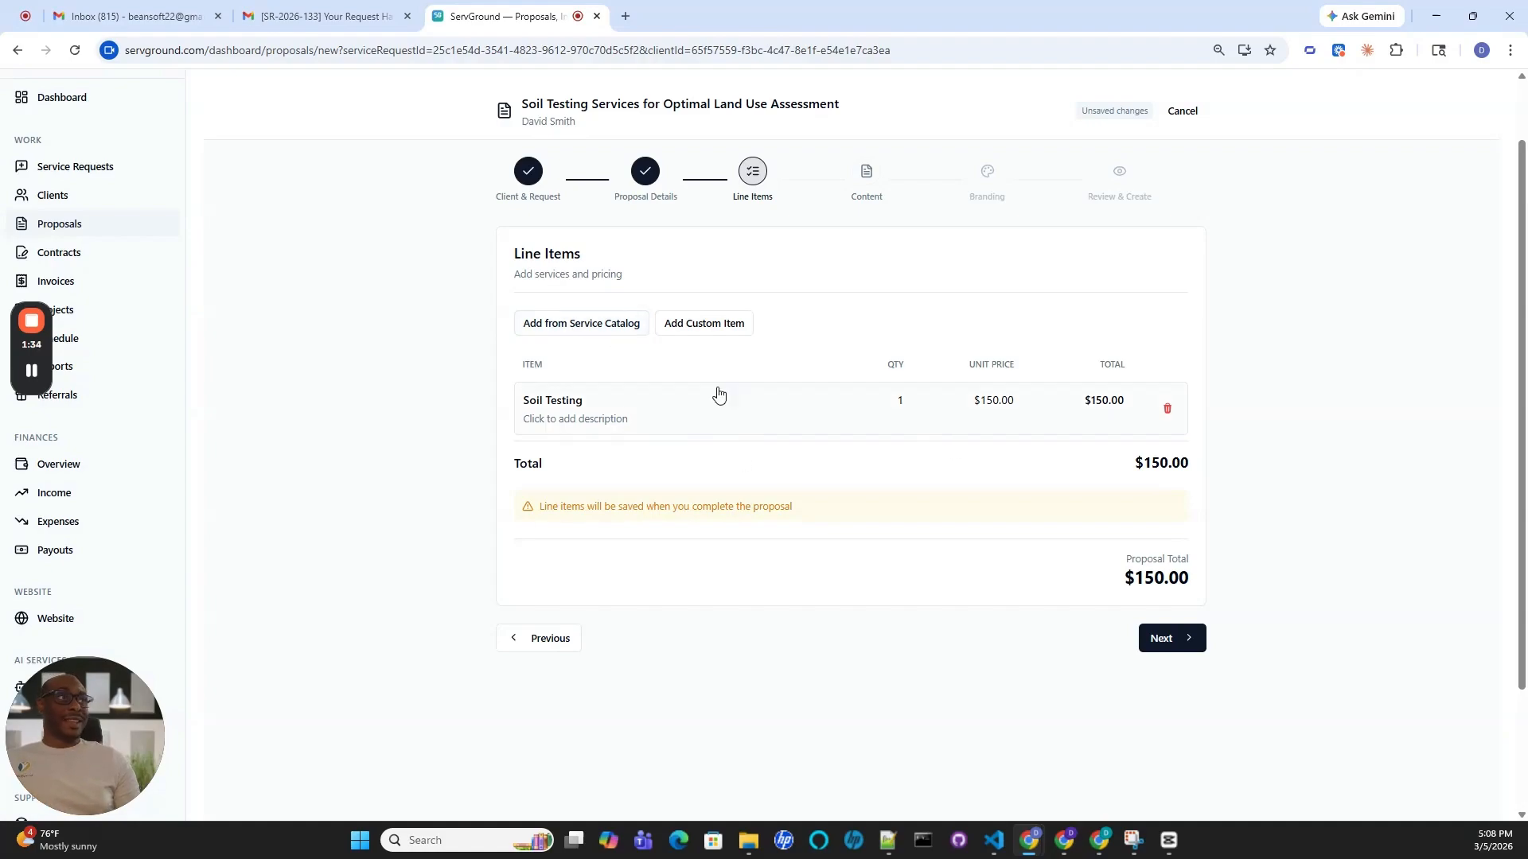
- Check the Soil Testing unit price and browse the services offered in the service catalog
left_click(993, 405)
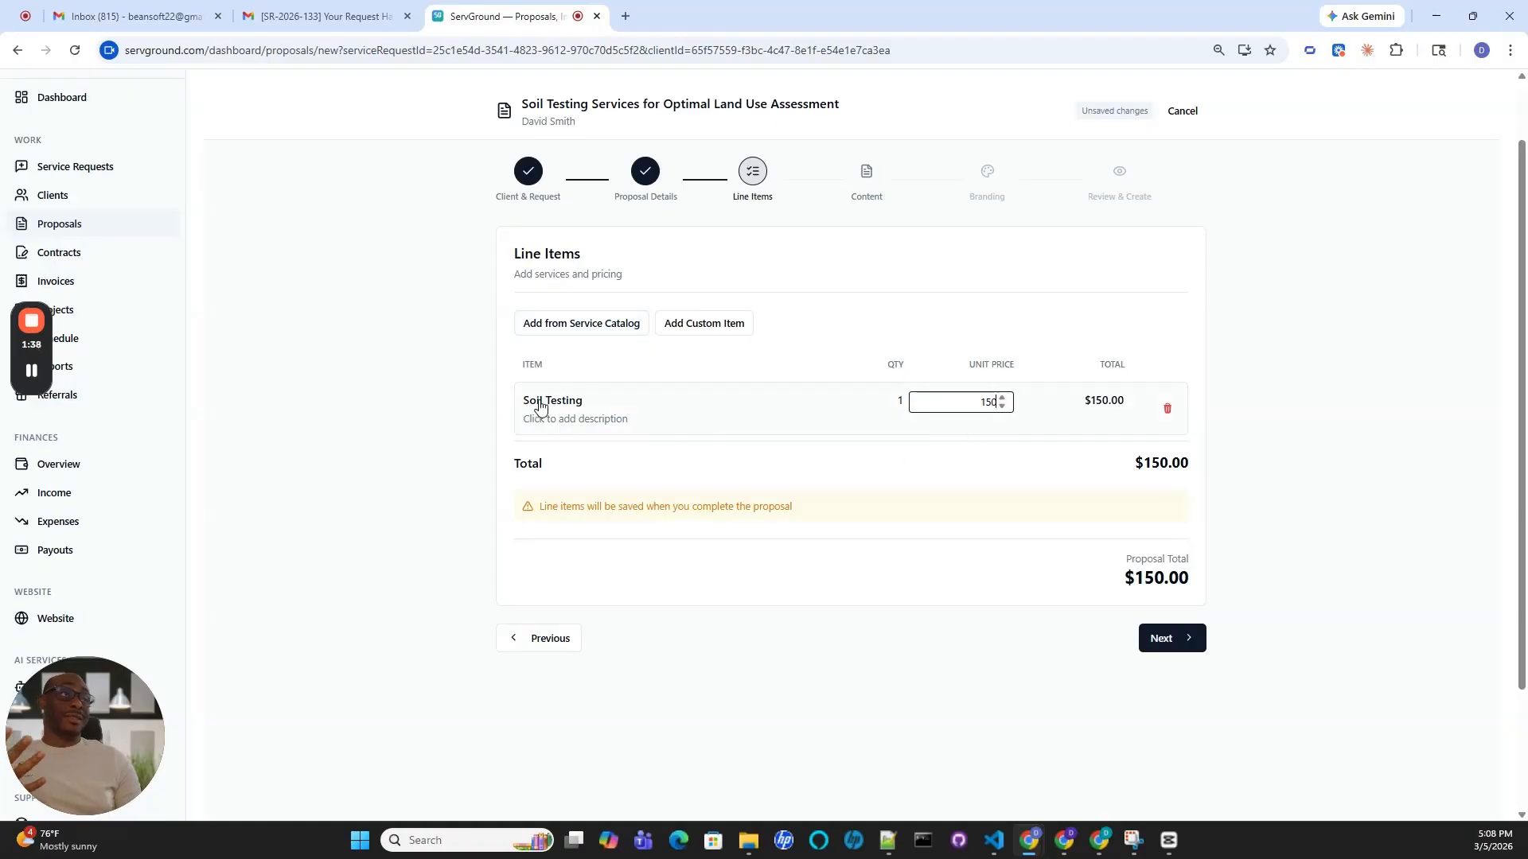
left_click(937, 476)
left_click(592, 326)
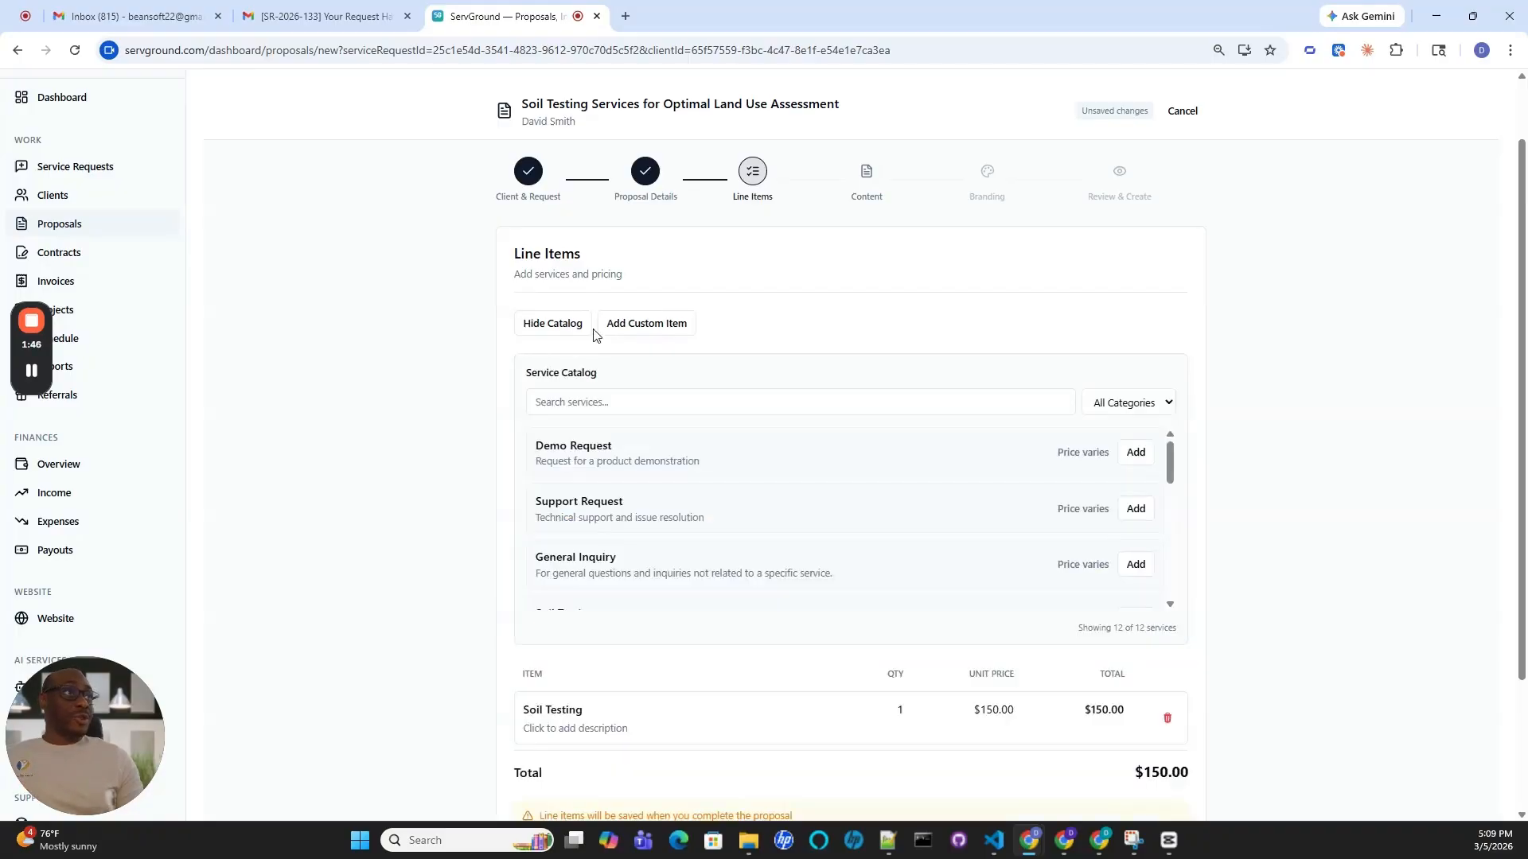
scroll(879, 557, "down", 3)
scroll(719, 525, "down", 6)
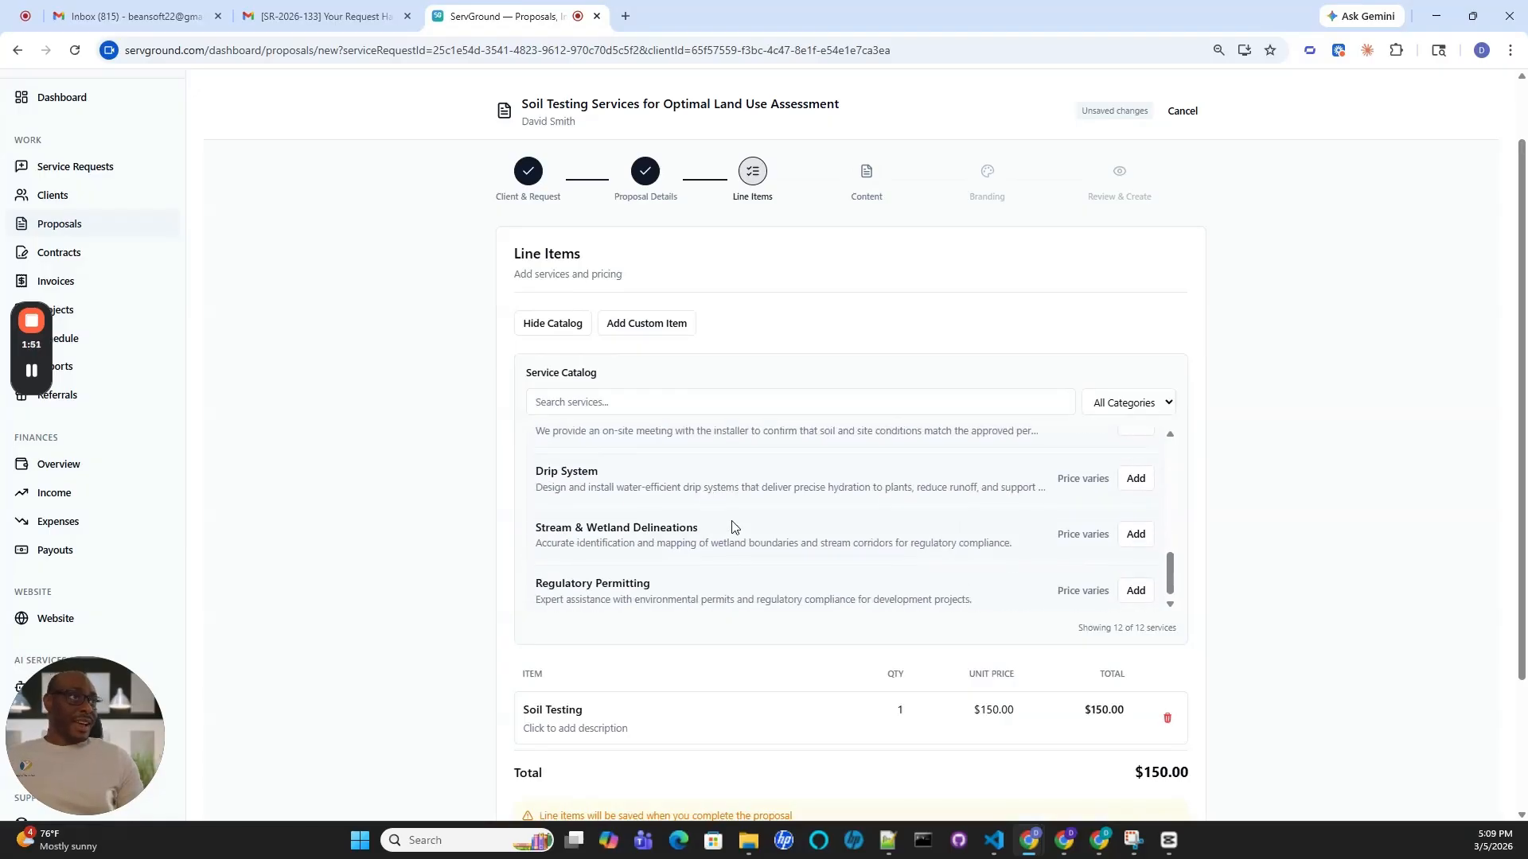
scroll(724, 529, "up", 10)
scroll(734, 519, "down", 5)
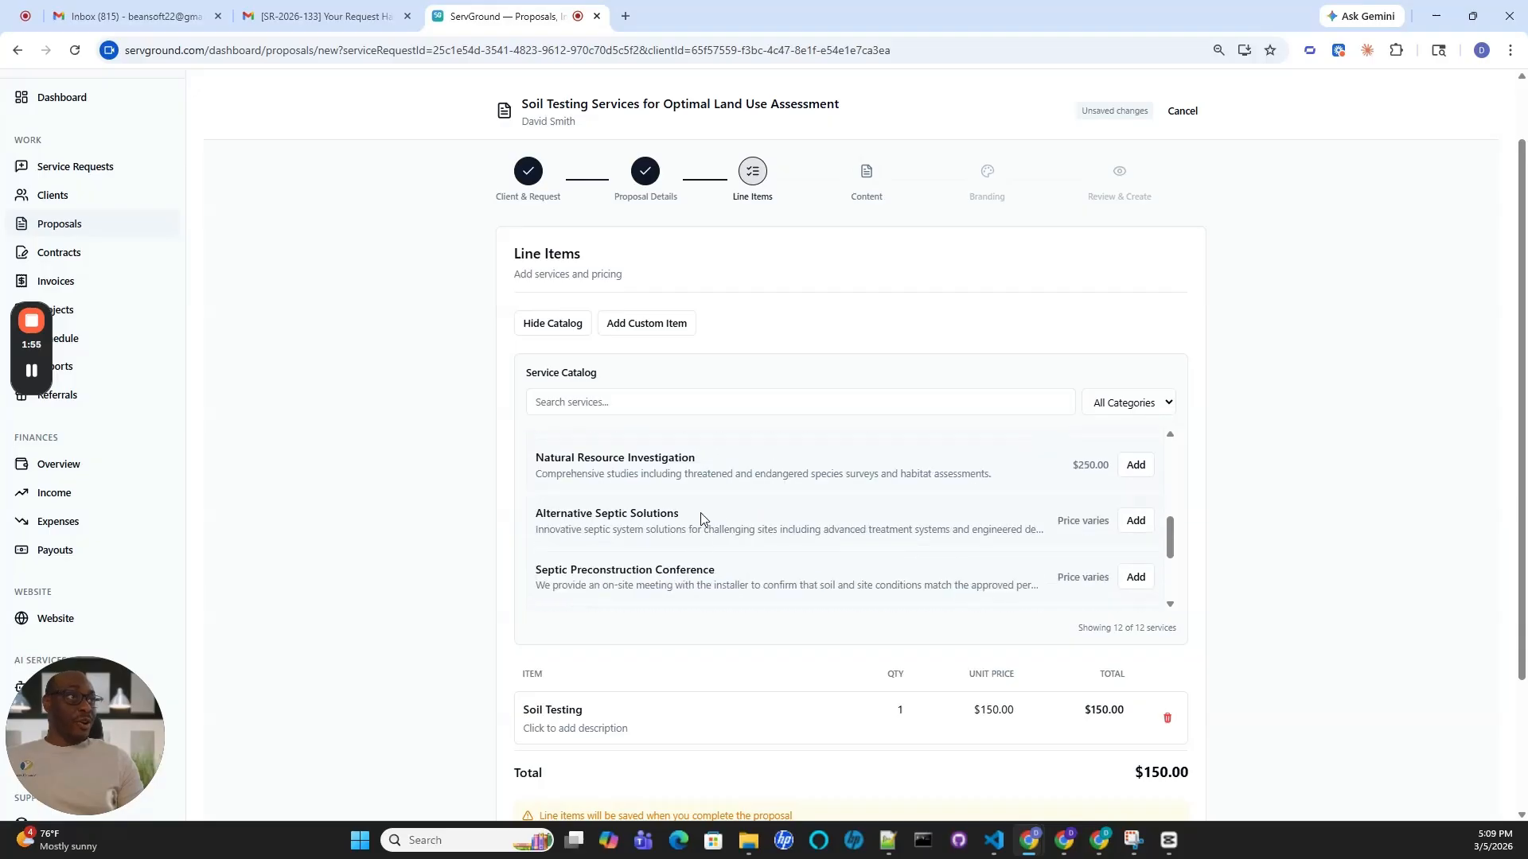
- Add a custom line item named Admin Fee with a unit price of $50 and continue to the proposal content
left_click(666, 324)
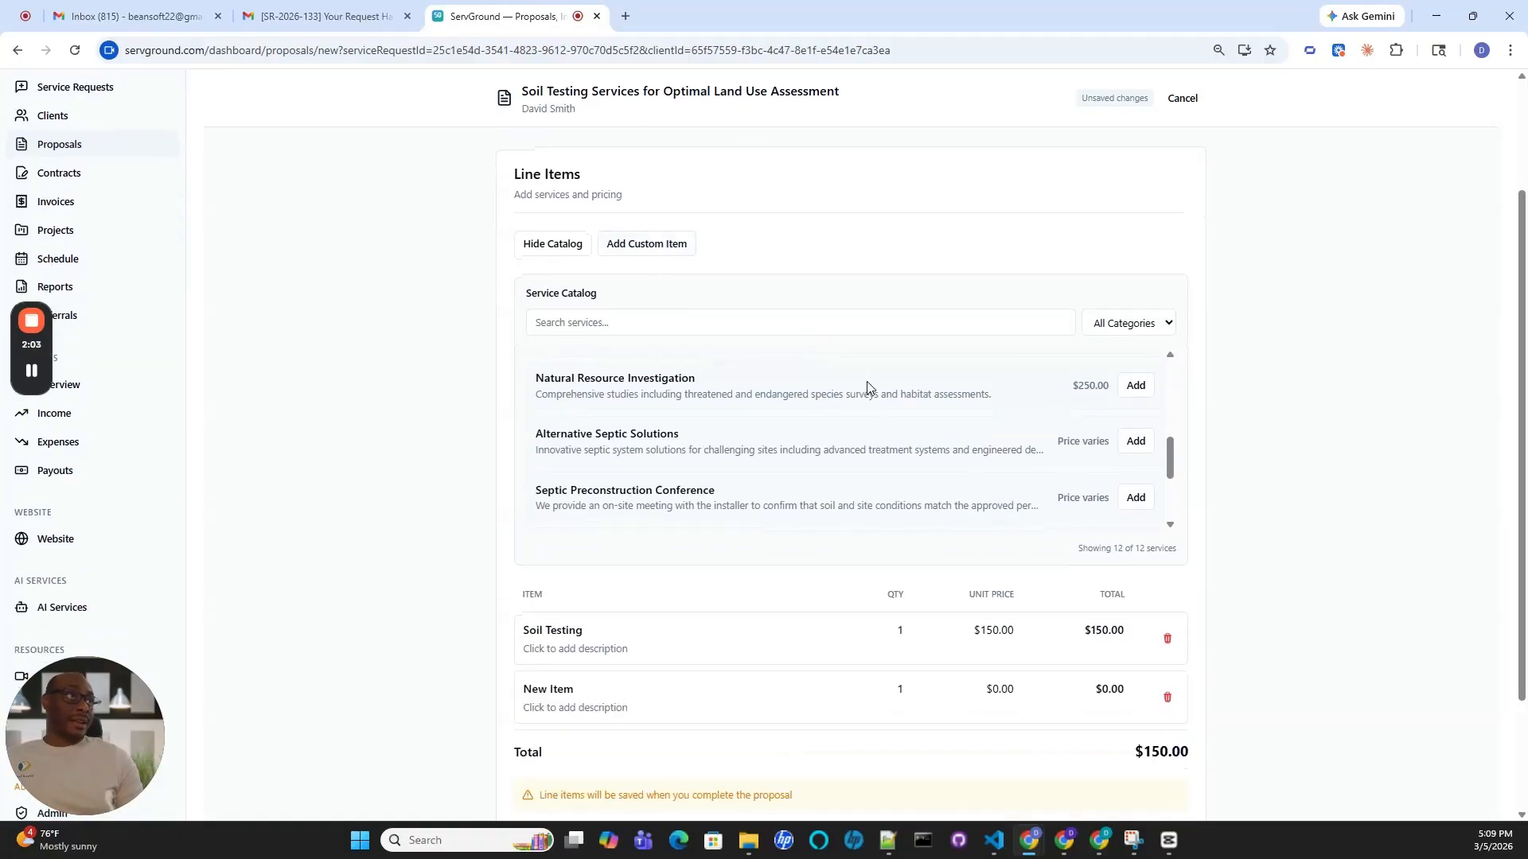
scroll(867, 387, "down", 2)
left_click(575, 689)
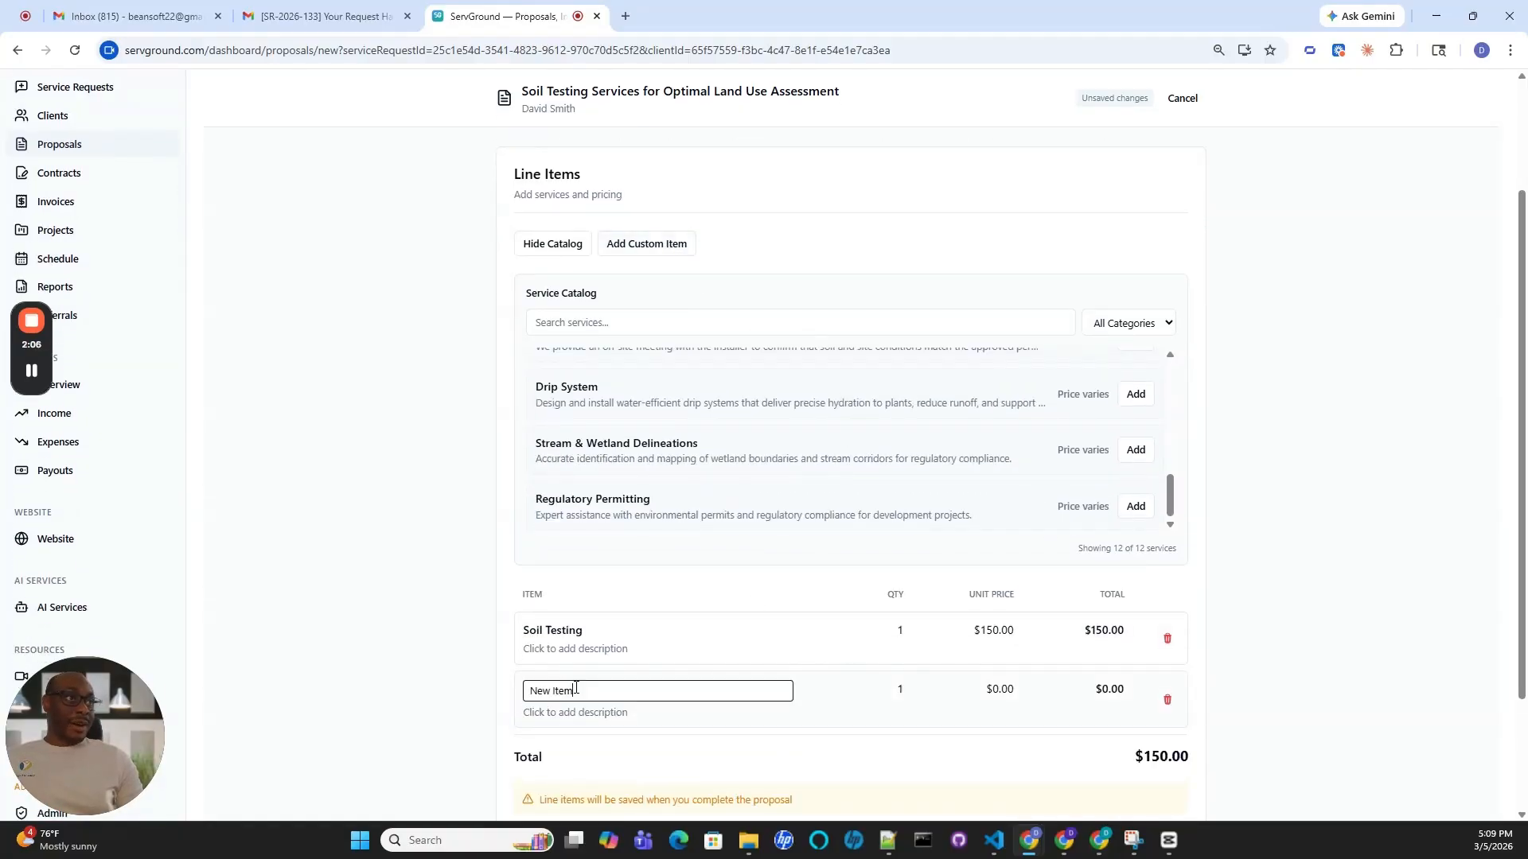
left_click_drag(582, 690, 524, 692)
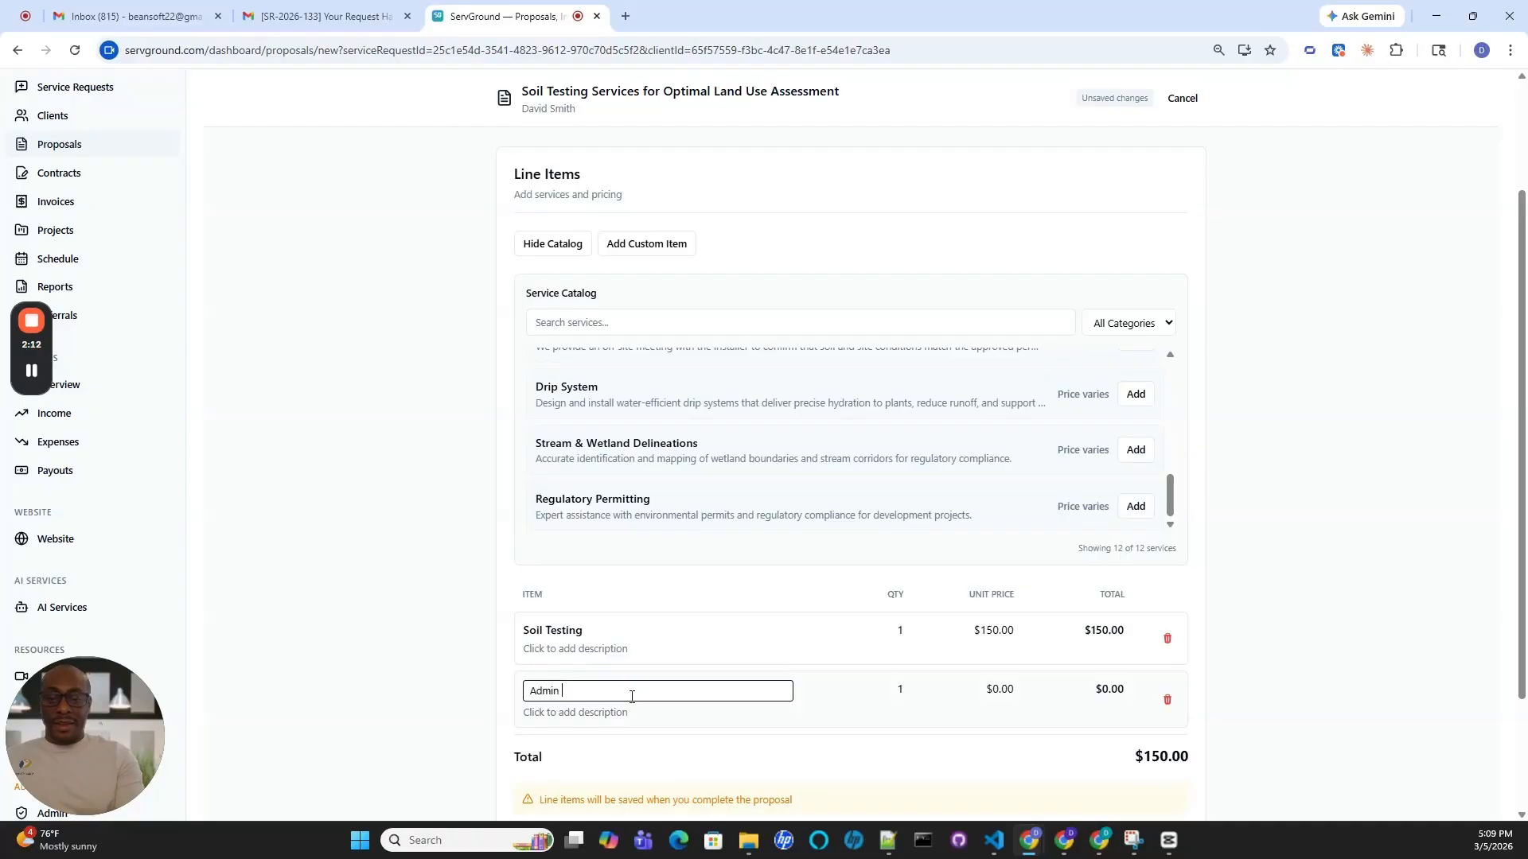
left_click(1001, 692)
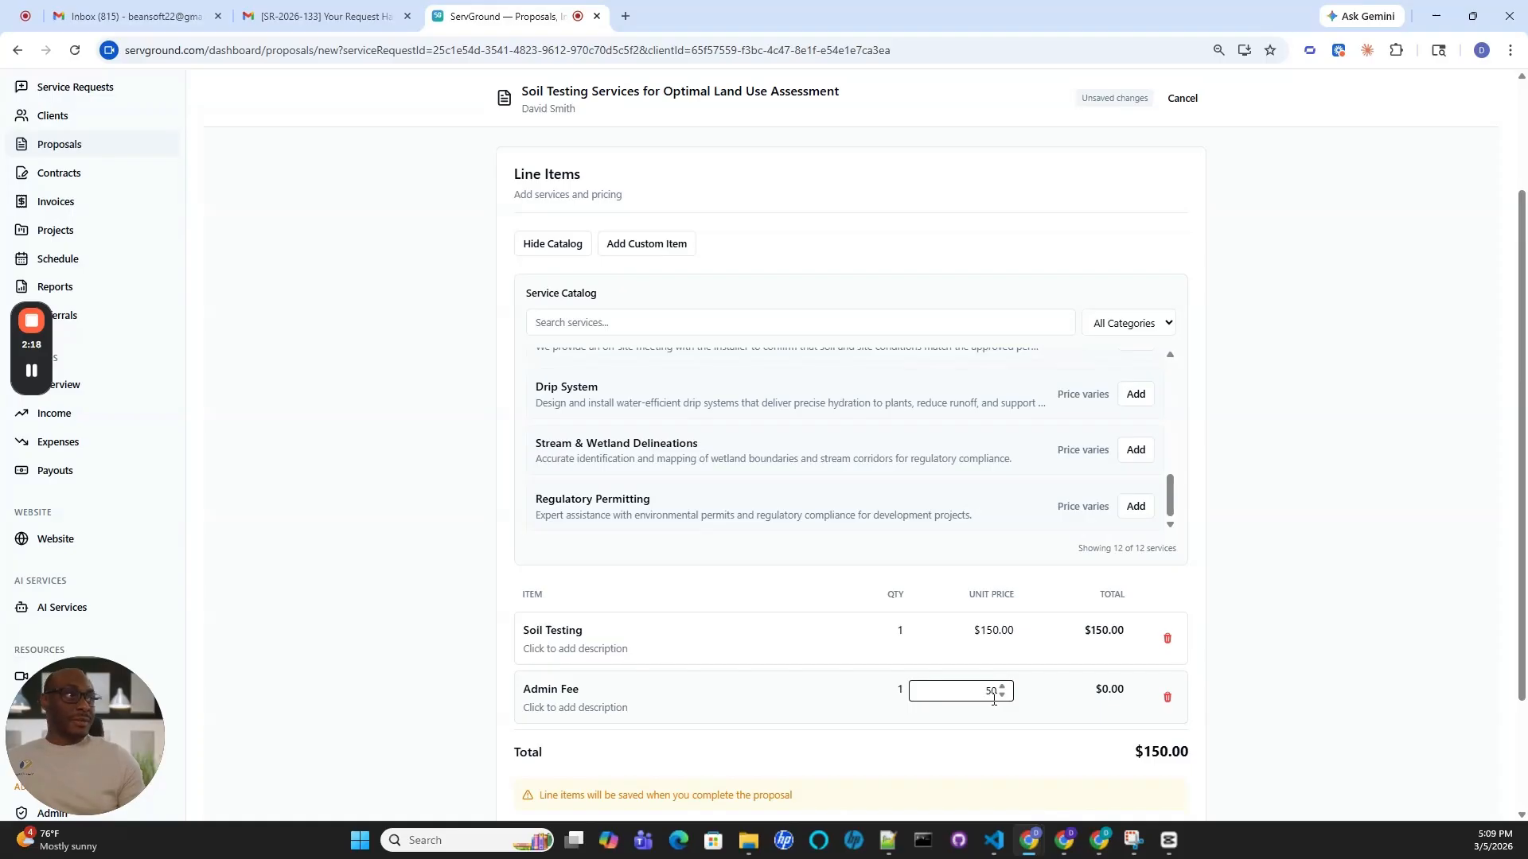
type("50")
left_click(911, 773)
scroll(875, 478, "down", 2)
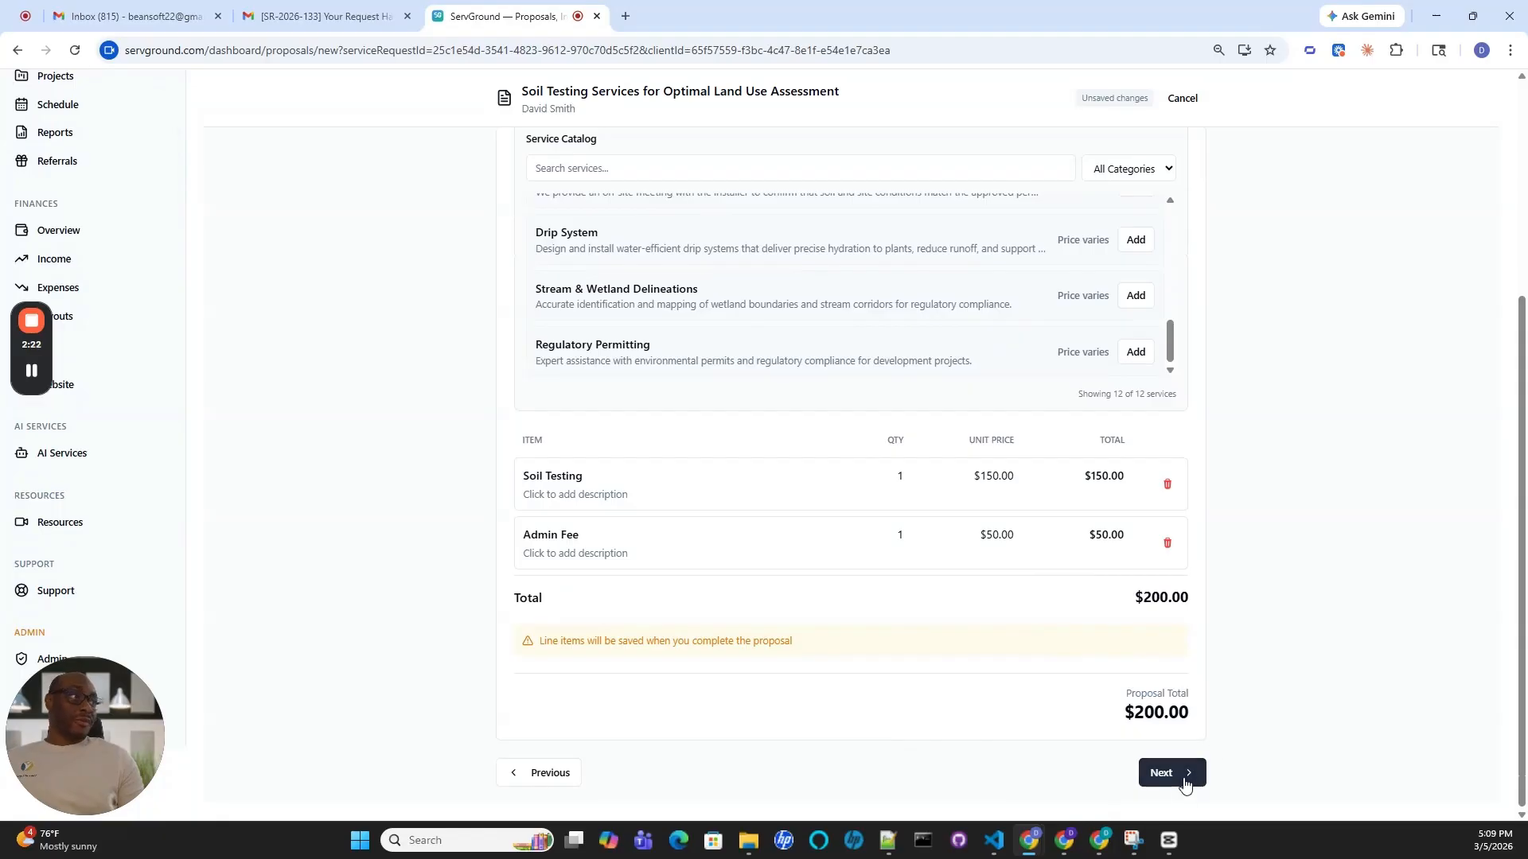
scroll(740, 519, "up", 2)
scroll(742, 521, "down", 3)
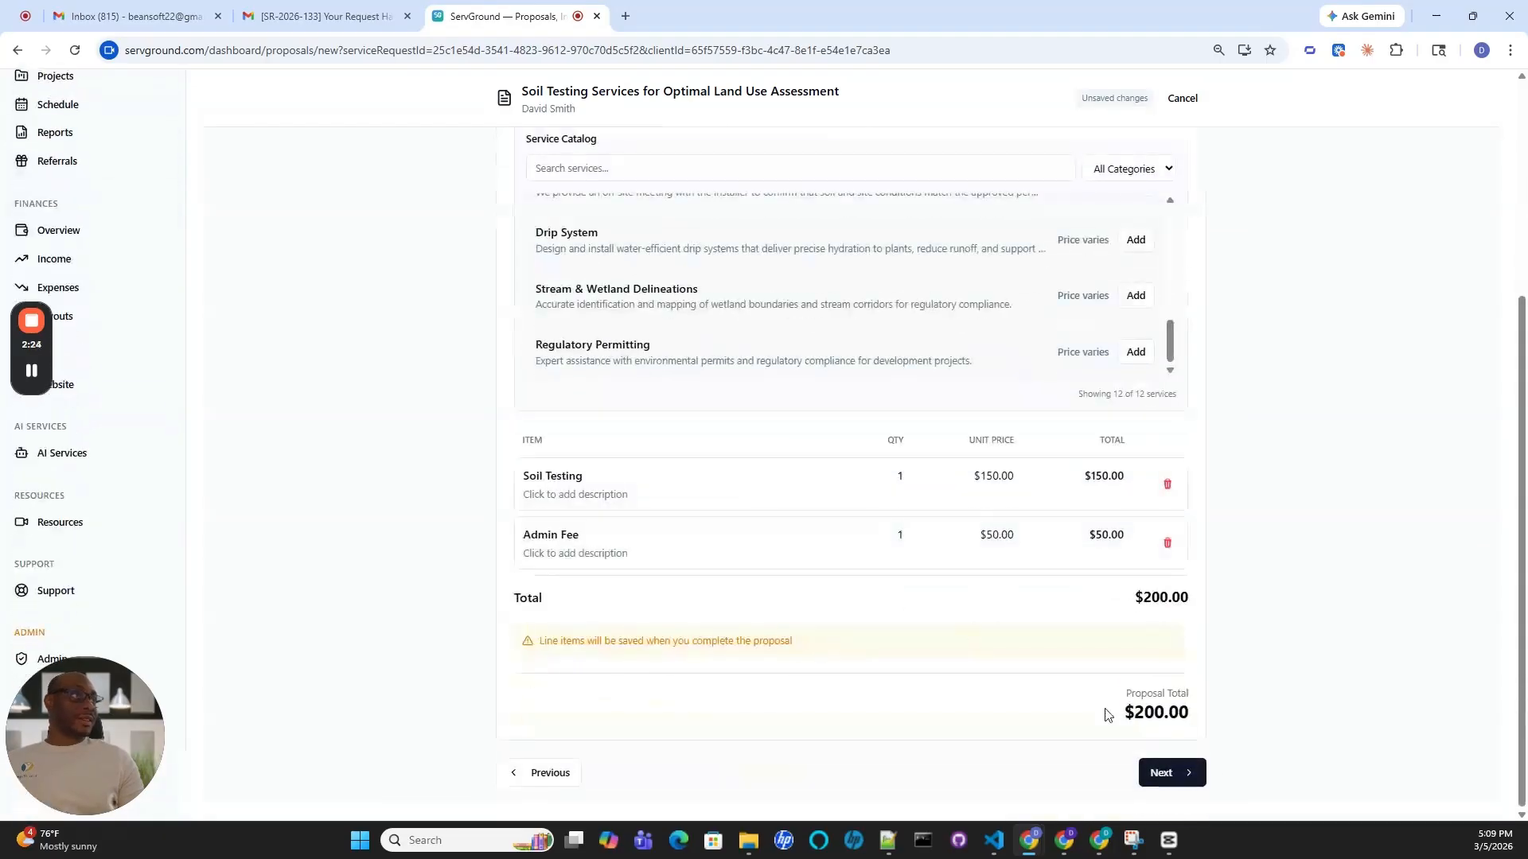
left_click(1164, 772)
- Generate the introduction and the terms and conditions with AI and continue to the branding
scroll(763, 518, "up", 3)
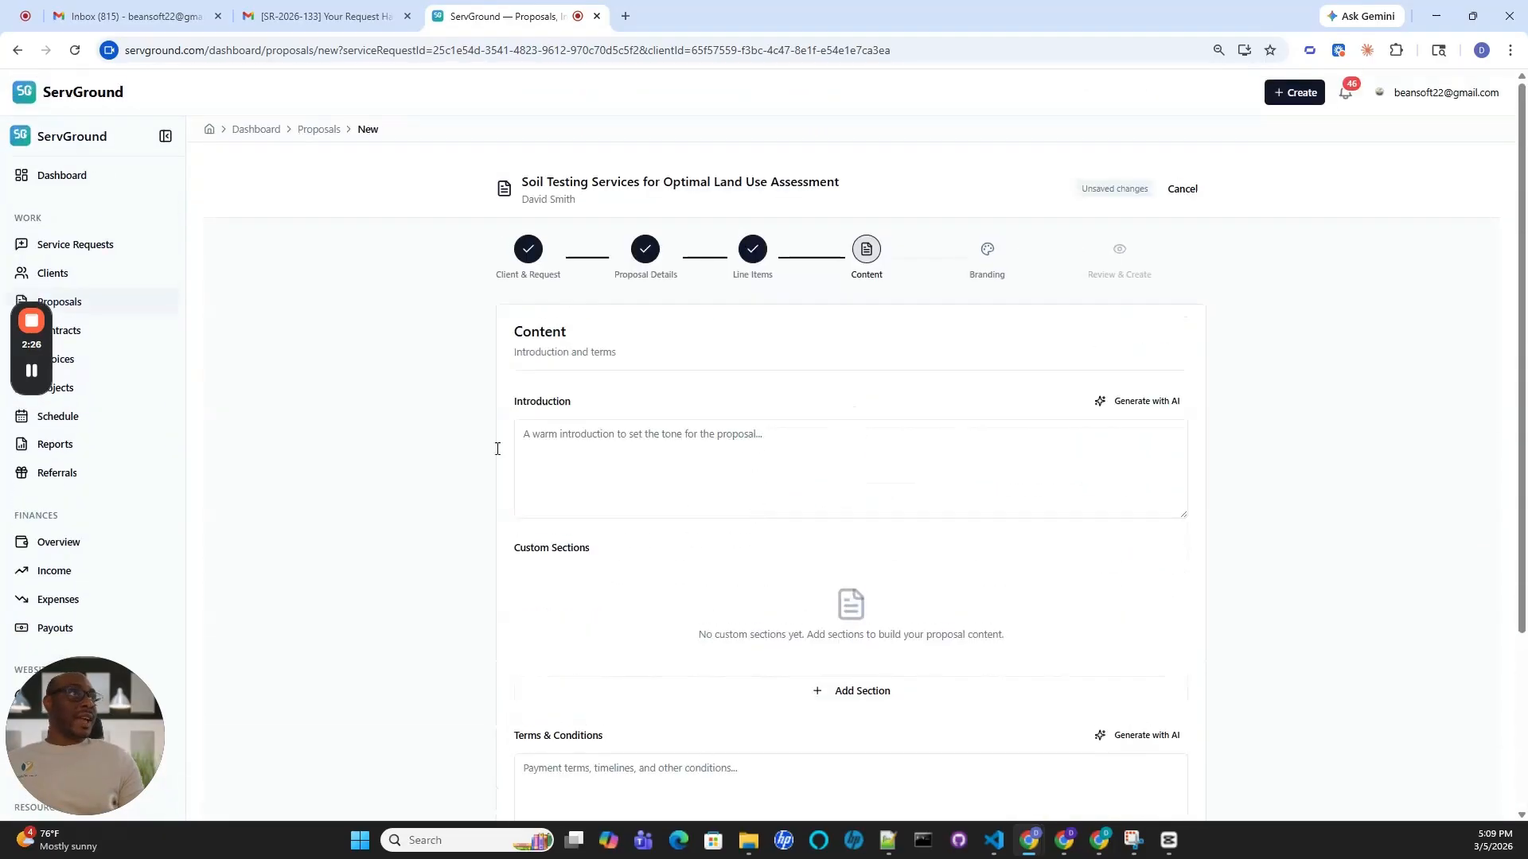
left_click(1146, 401)
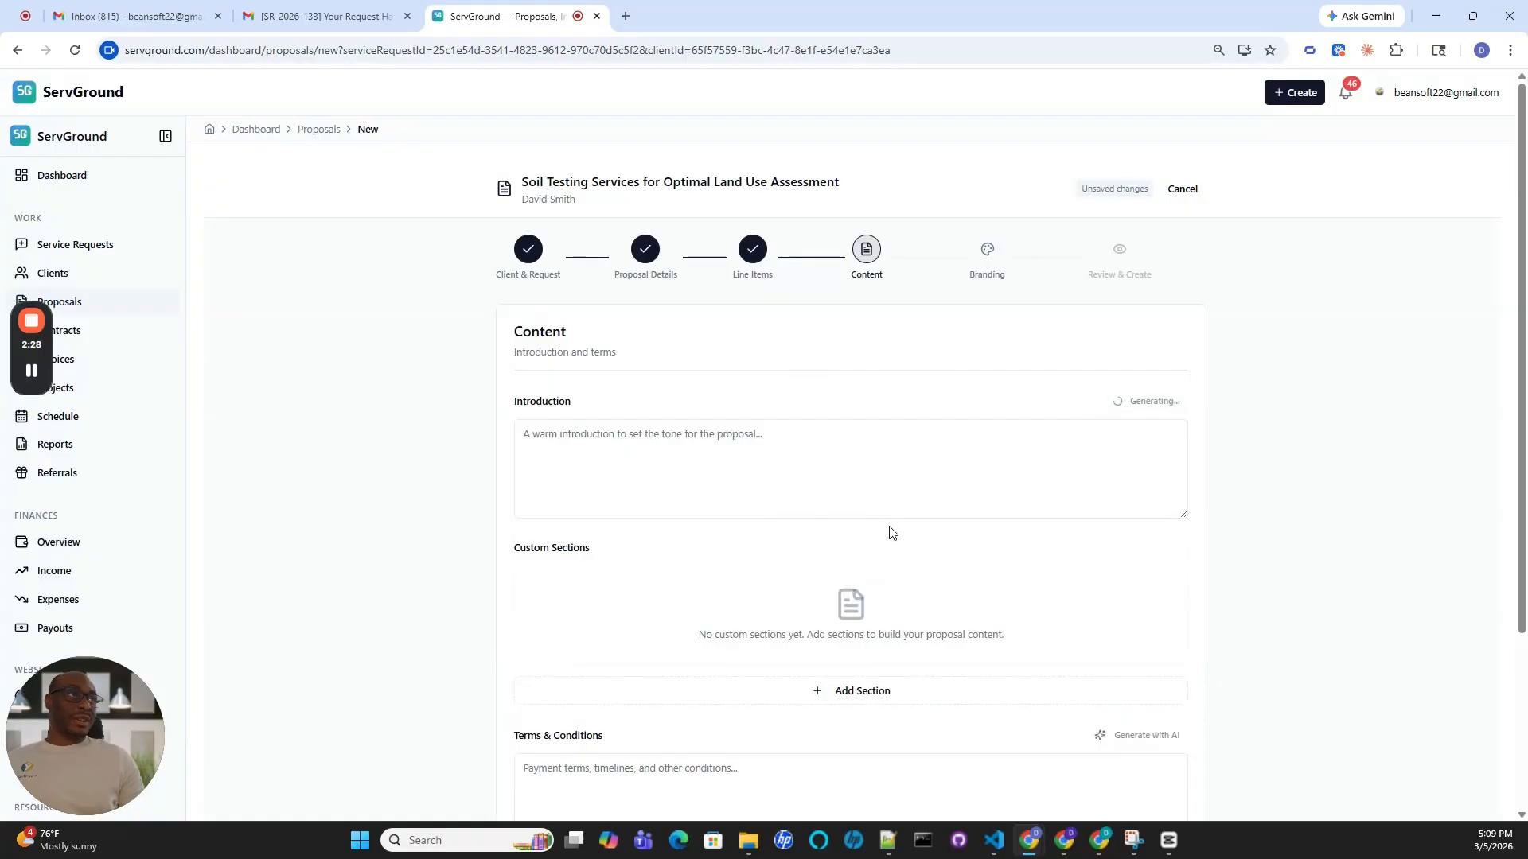
scroll(938, 571, "down", 3)
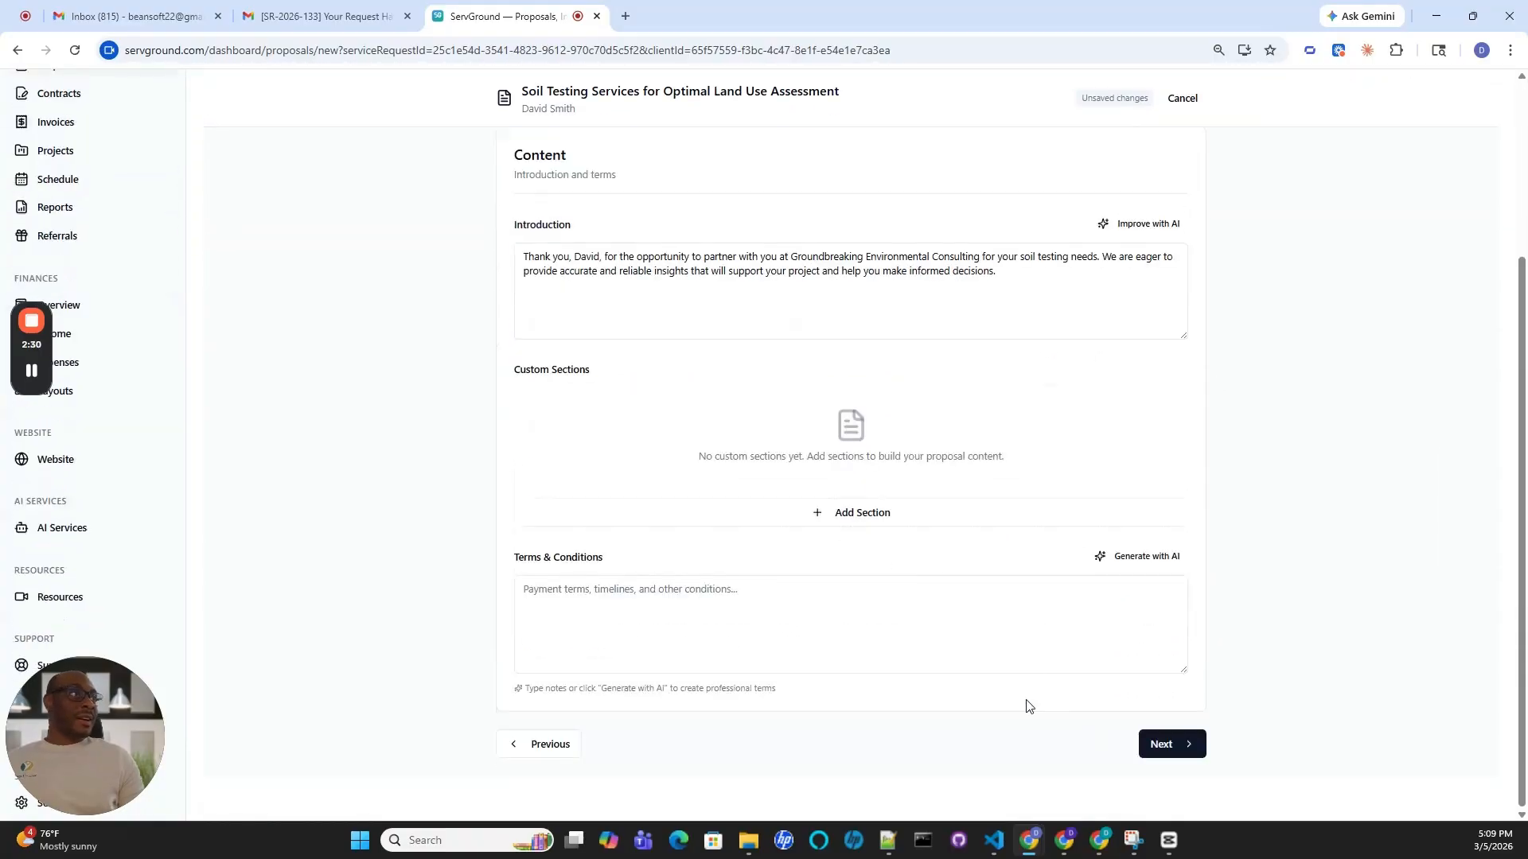
left_click(1169, 564)
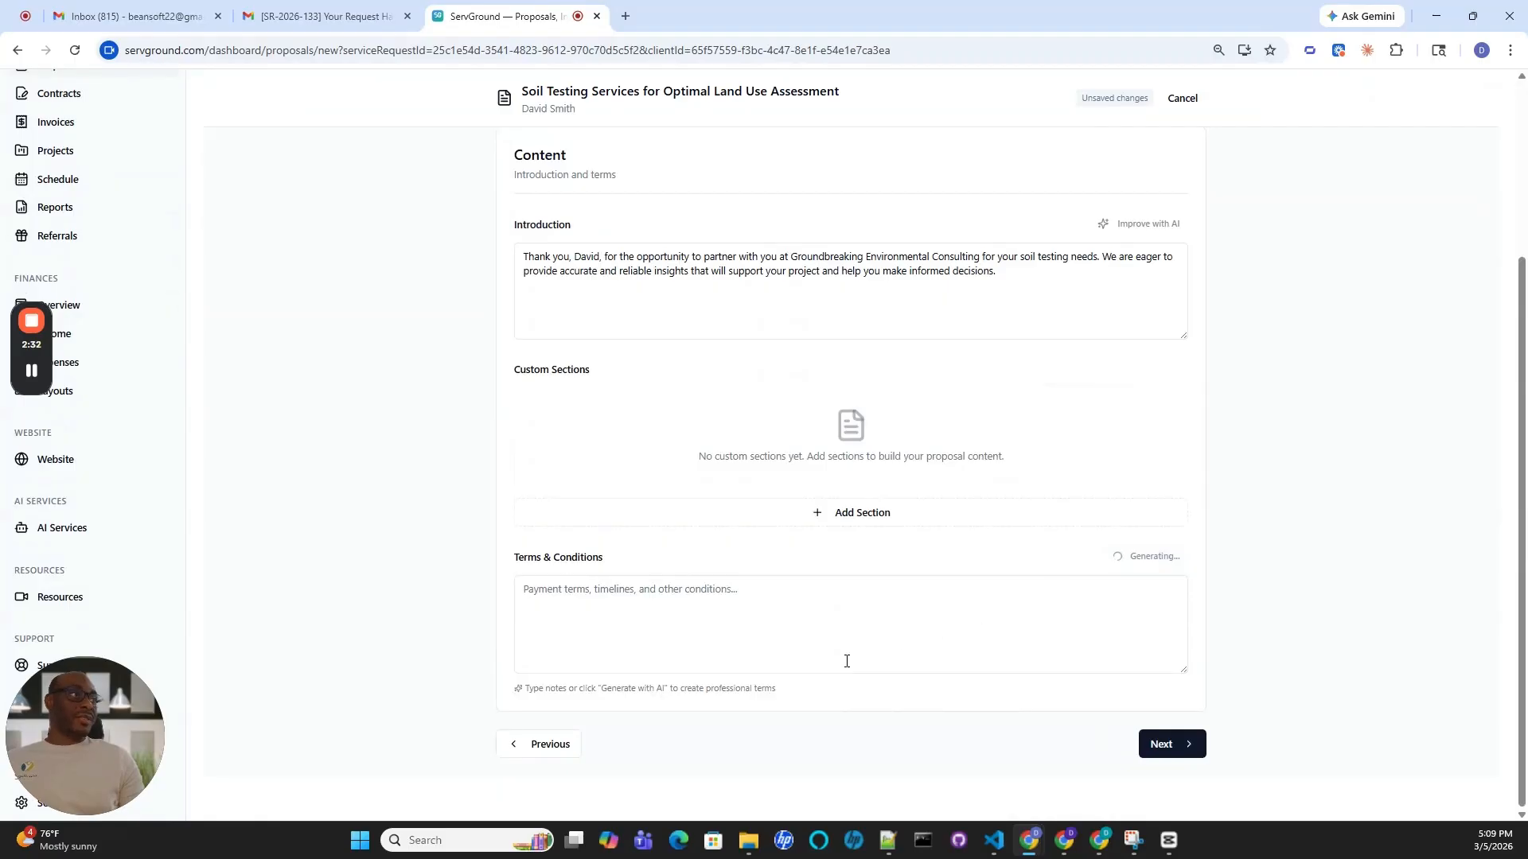
scroll(849, 686, "down", 1)
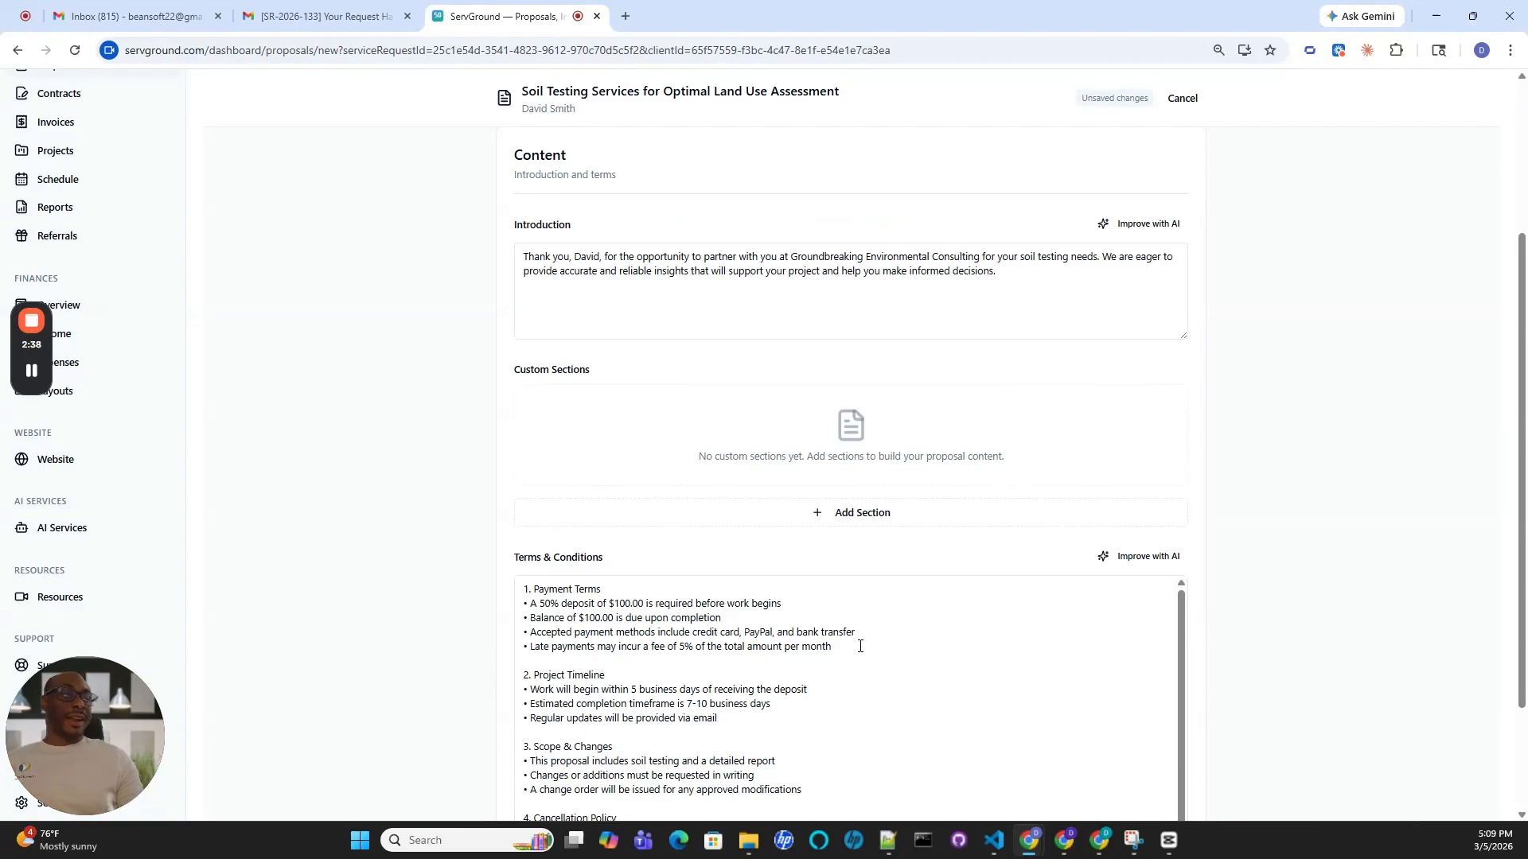
scroll(939, 653, "down", 3)
left_click(1164, 772)
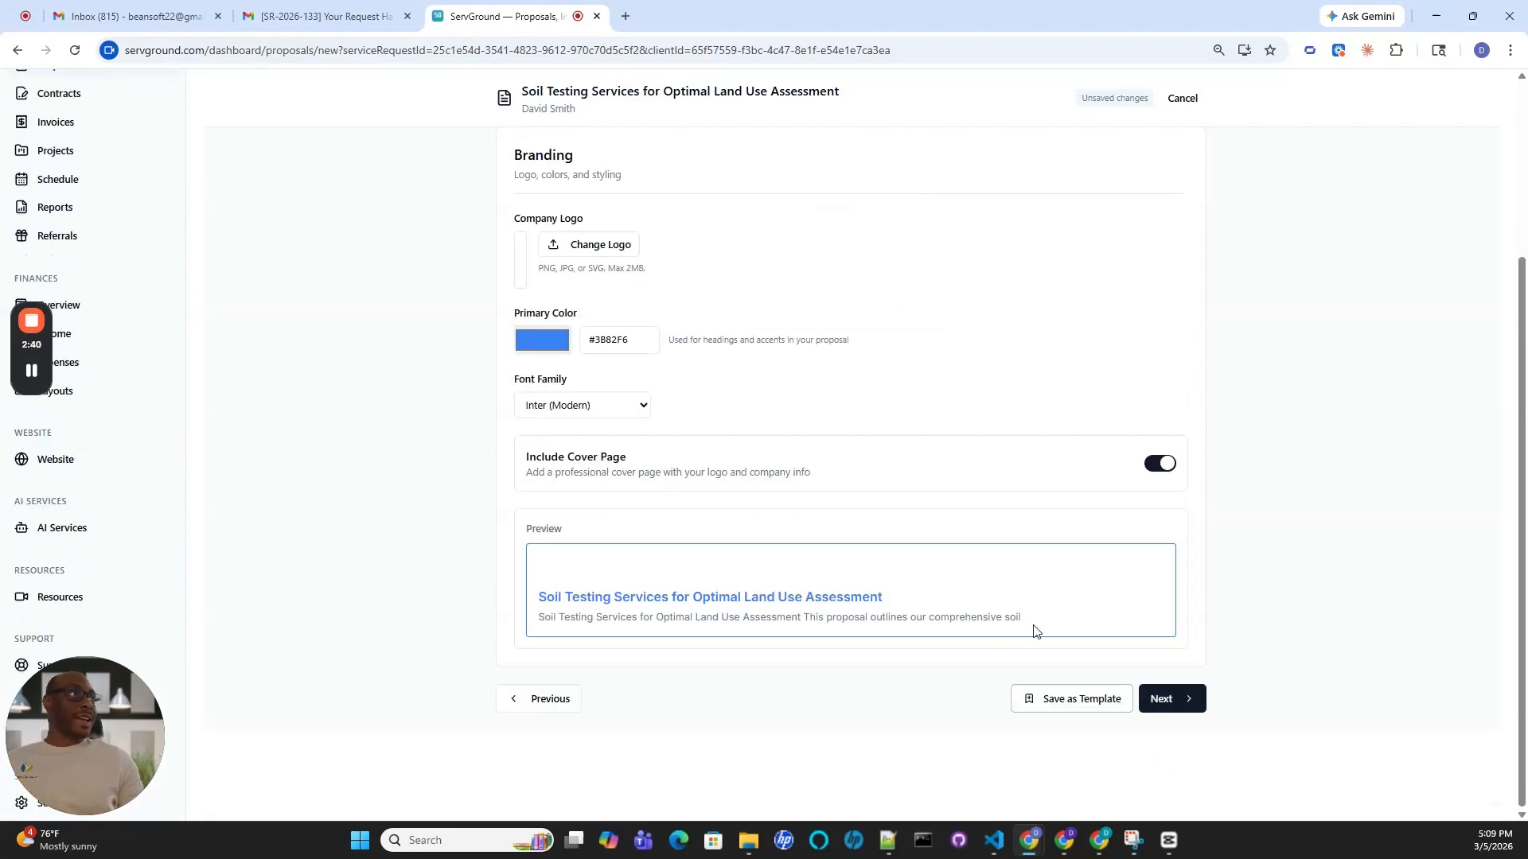
- Review the logo, primary color, font and cover page branding and continue to the final review
scroll(1046, 509, "up", 2)
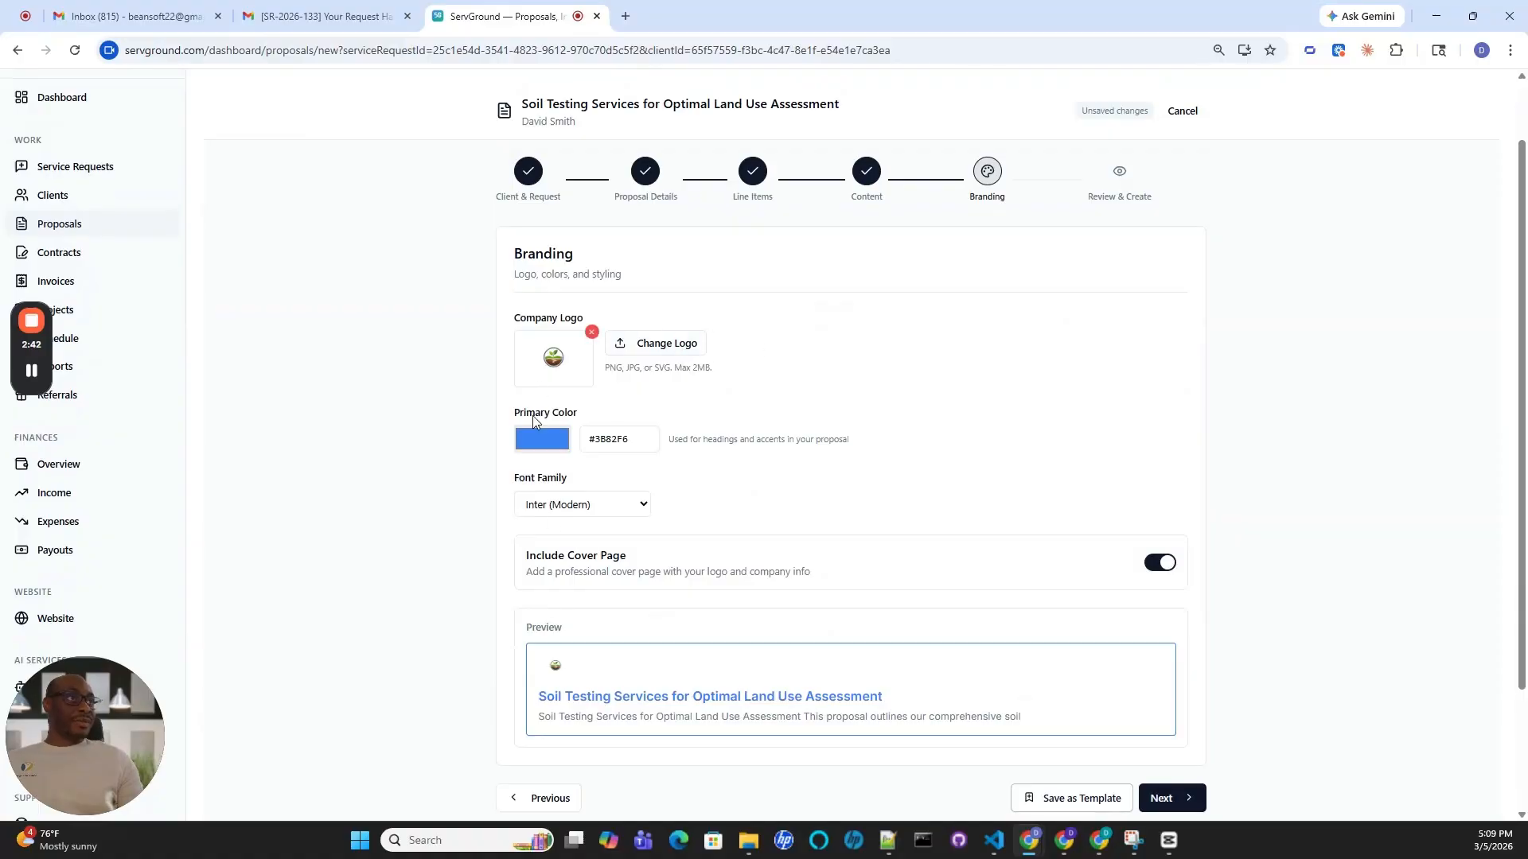
scroll(1034, 310, "down", 2)
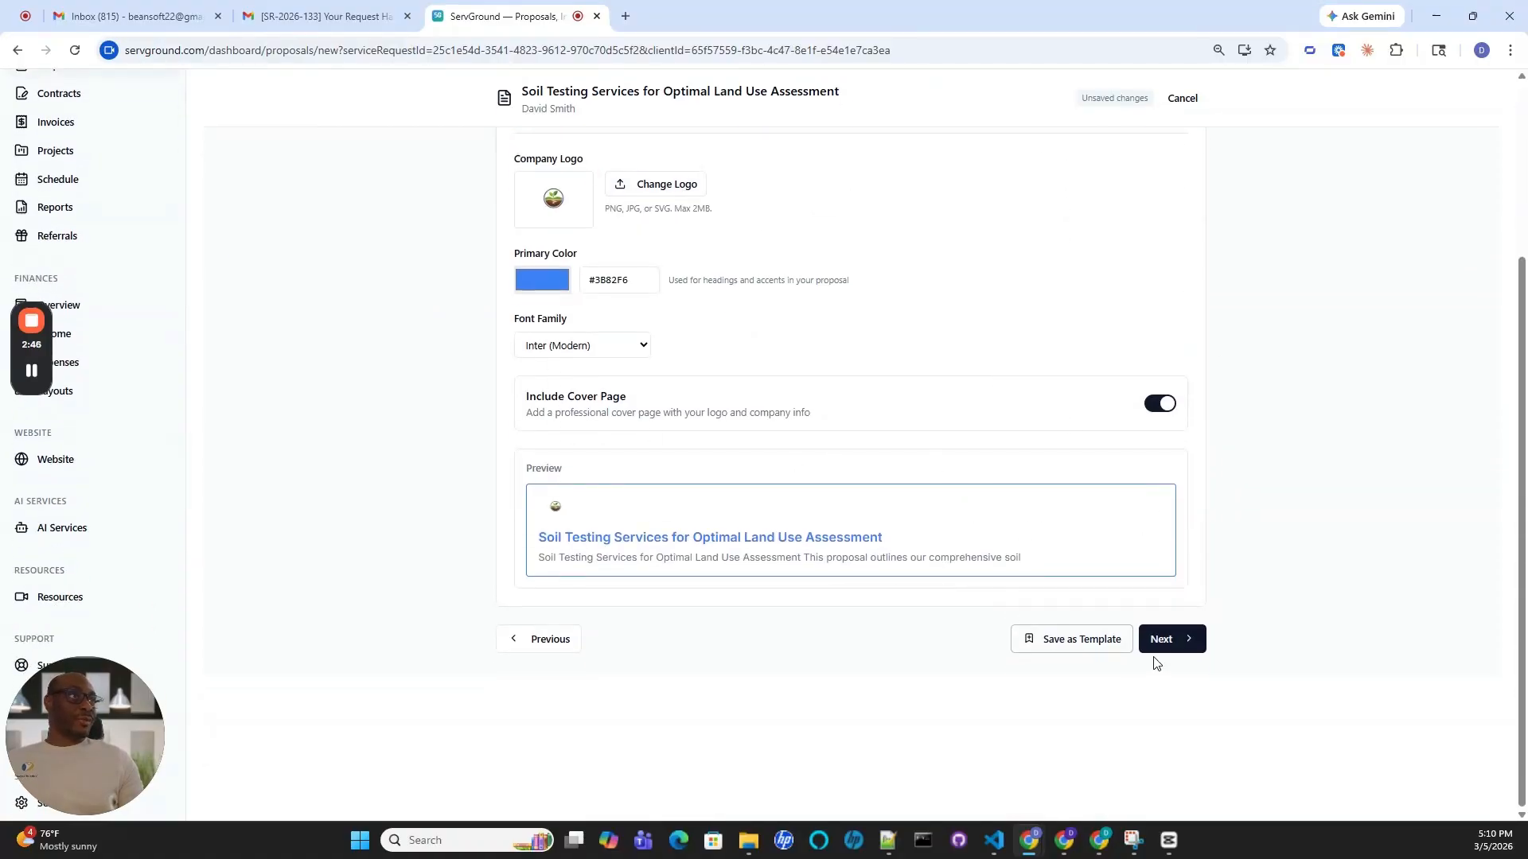
left_click(1168, 640)
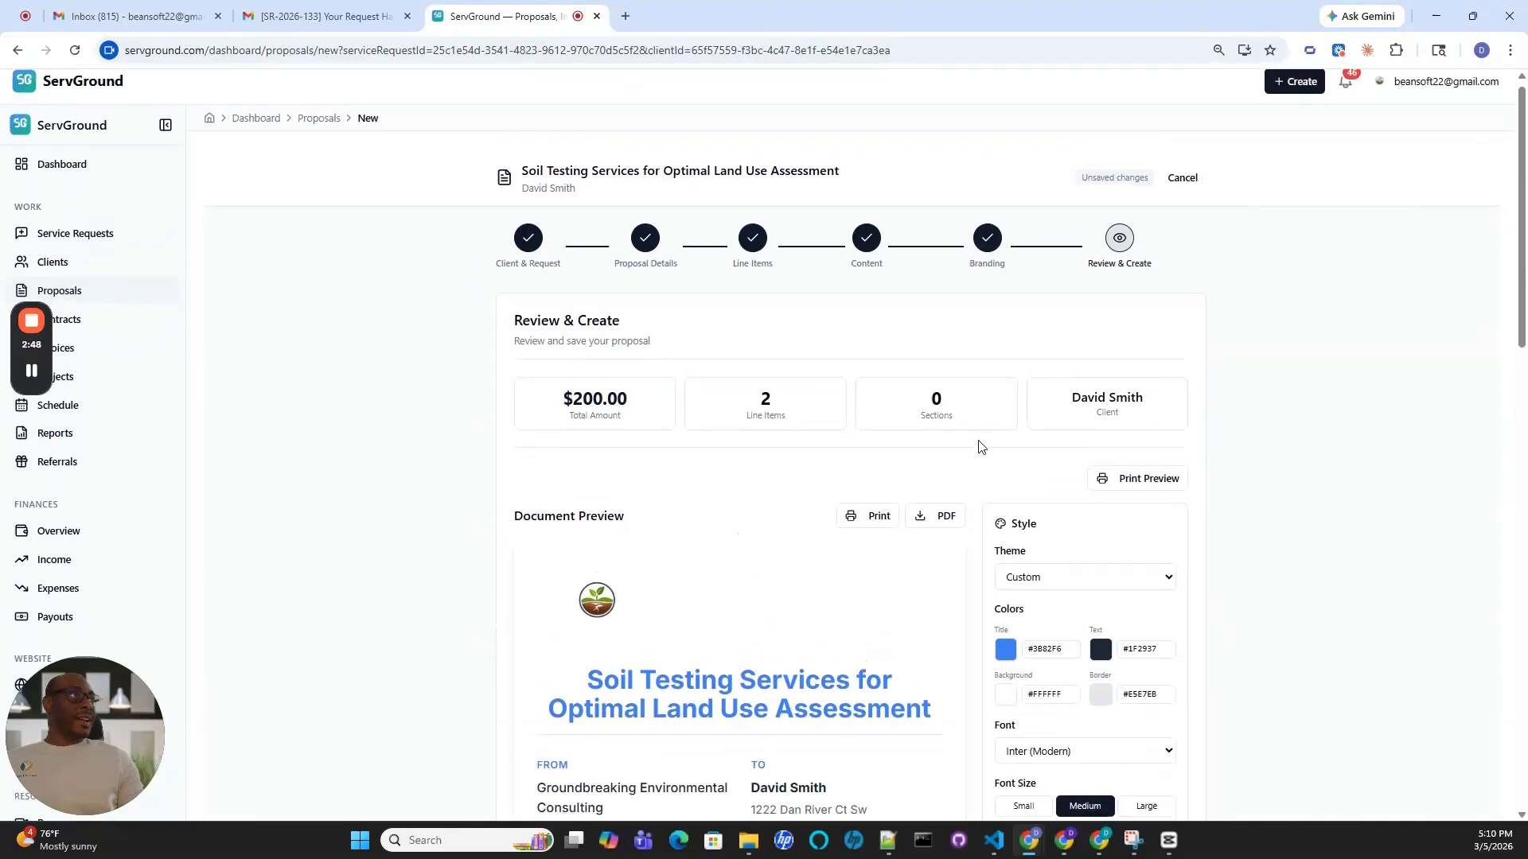
- Examine the proposal's document preview from cover to terms and conditions, along with its style settings
scroll(982, 447, "down", 2)
scroll(991, 444, "up", 2)
scroll(1041, 497, "down", 1)
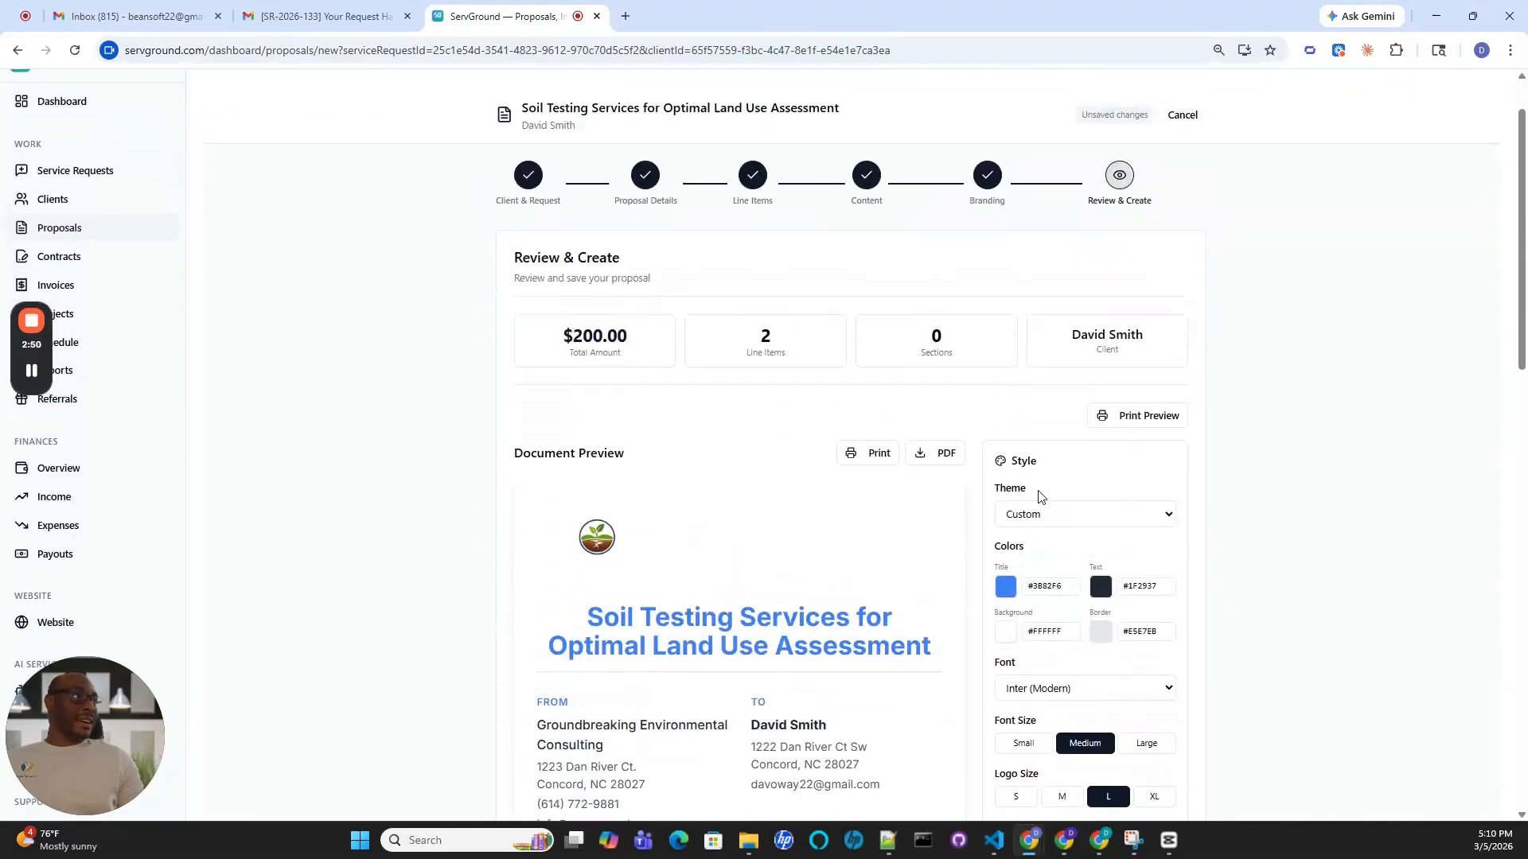
scroll(1038, 497, "down", 3)
scroll(767, 443, "up", 2)
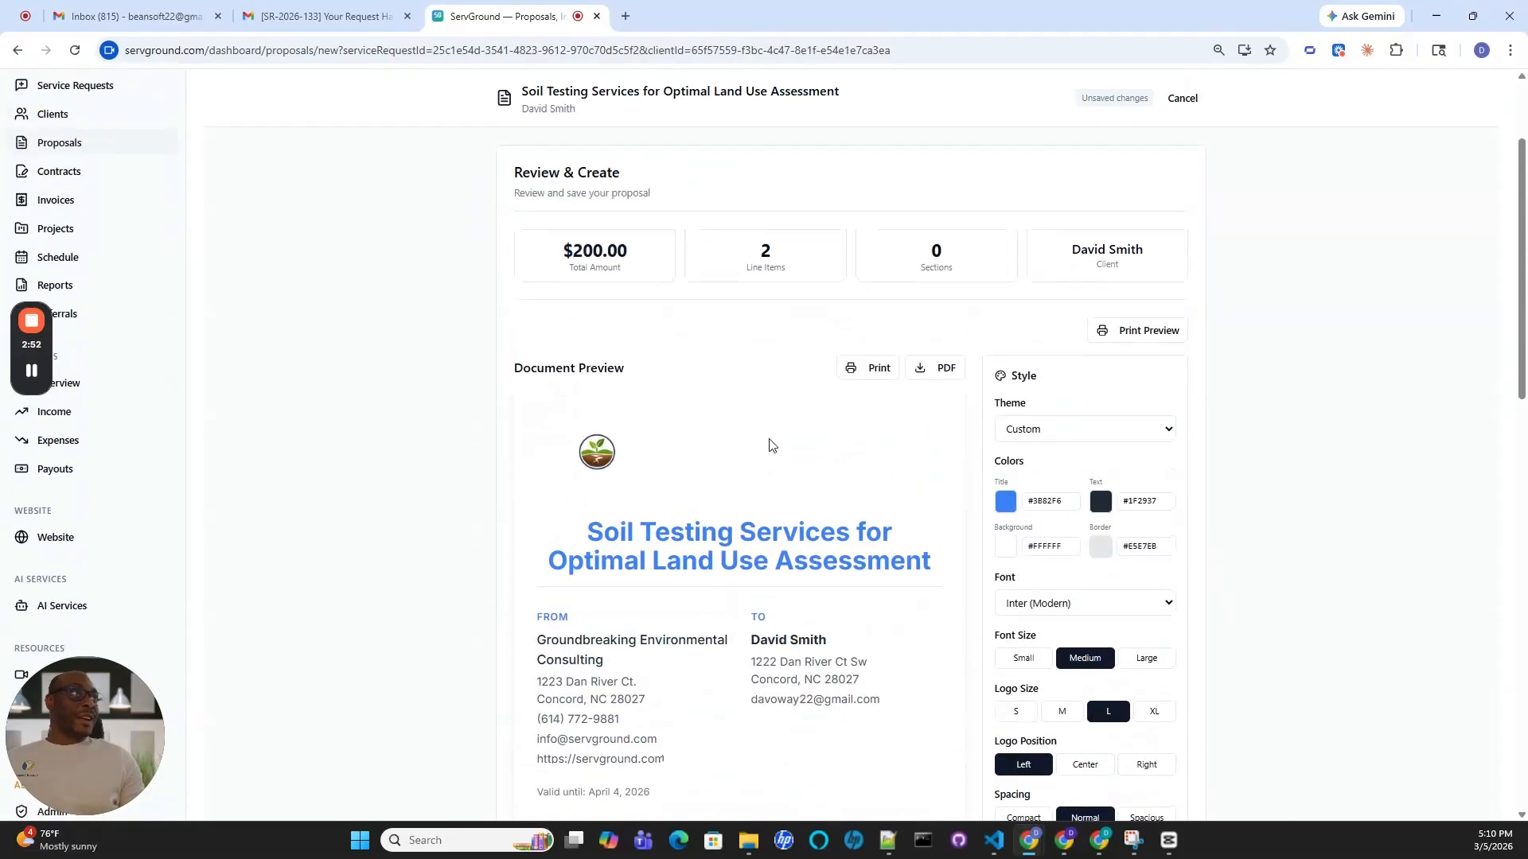
scroll(962, 565, "down", 3)
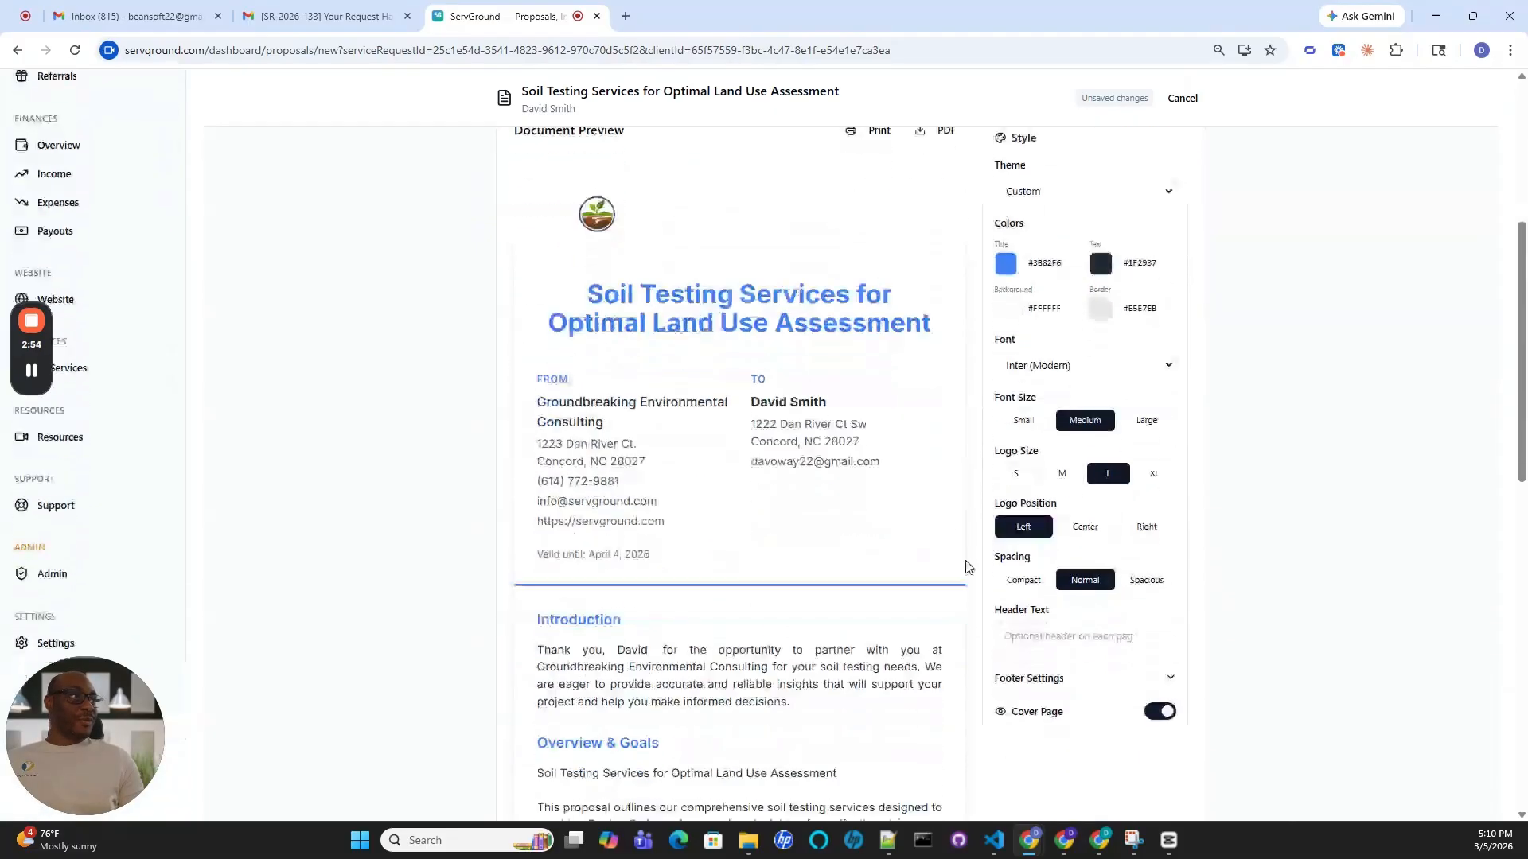
scroll(825, 587, "up", 5)
scroll(869, 511, "down", 6)
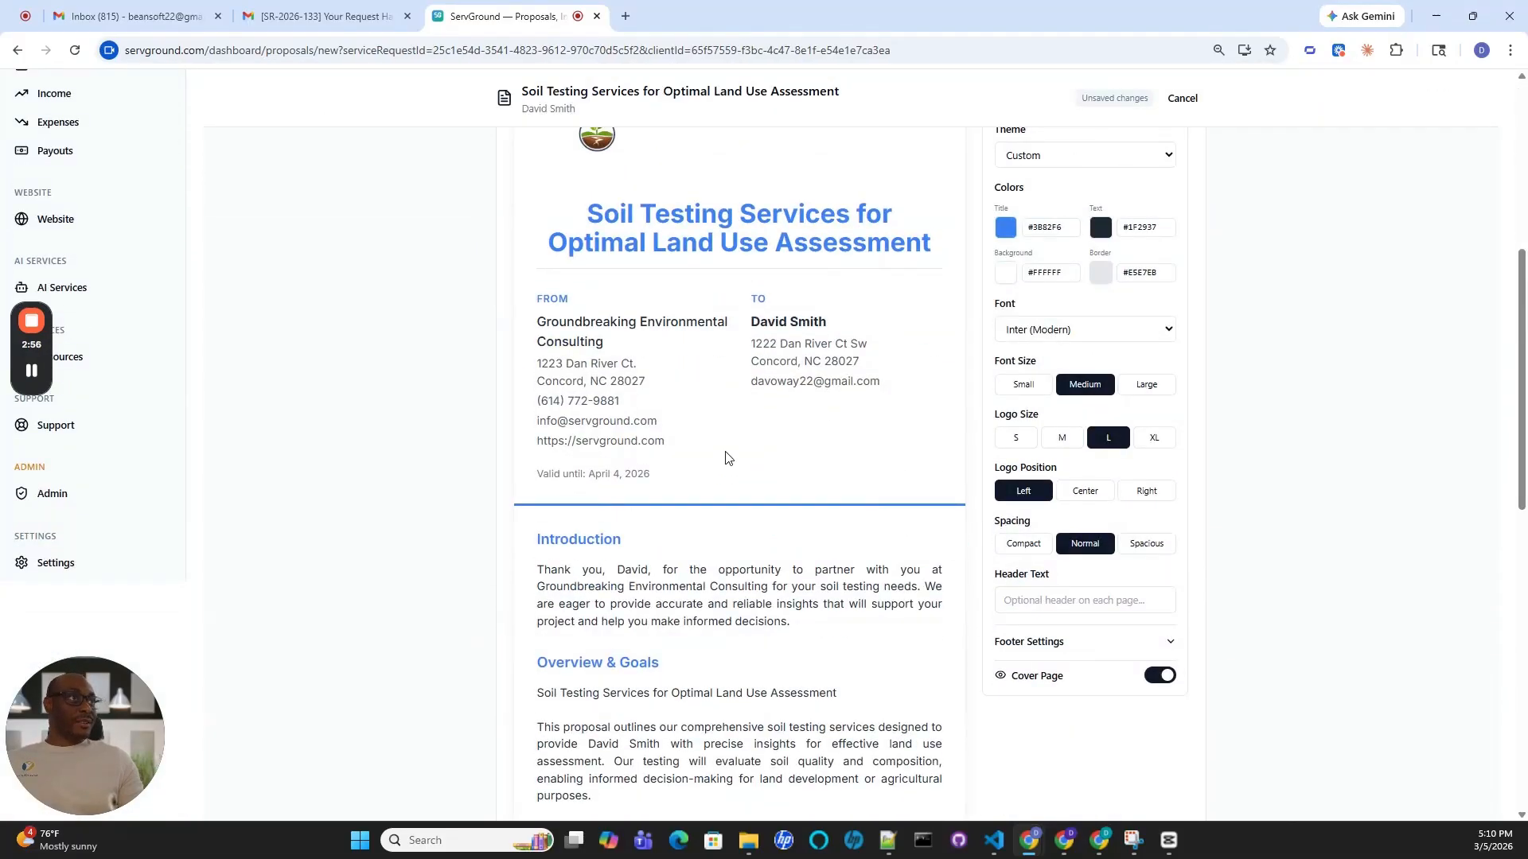
scroll(736, 500, "down", 5)
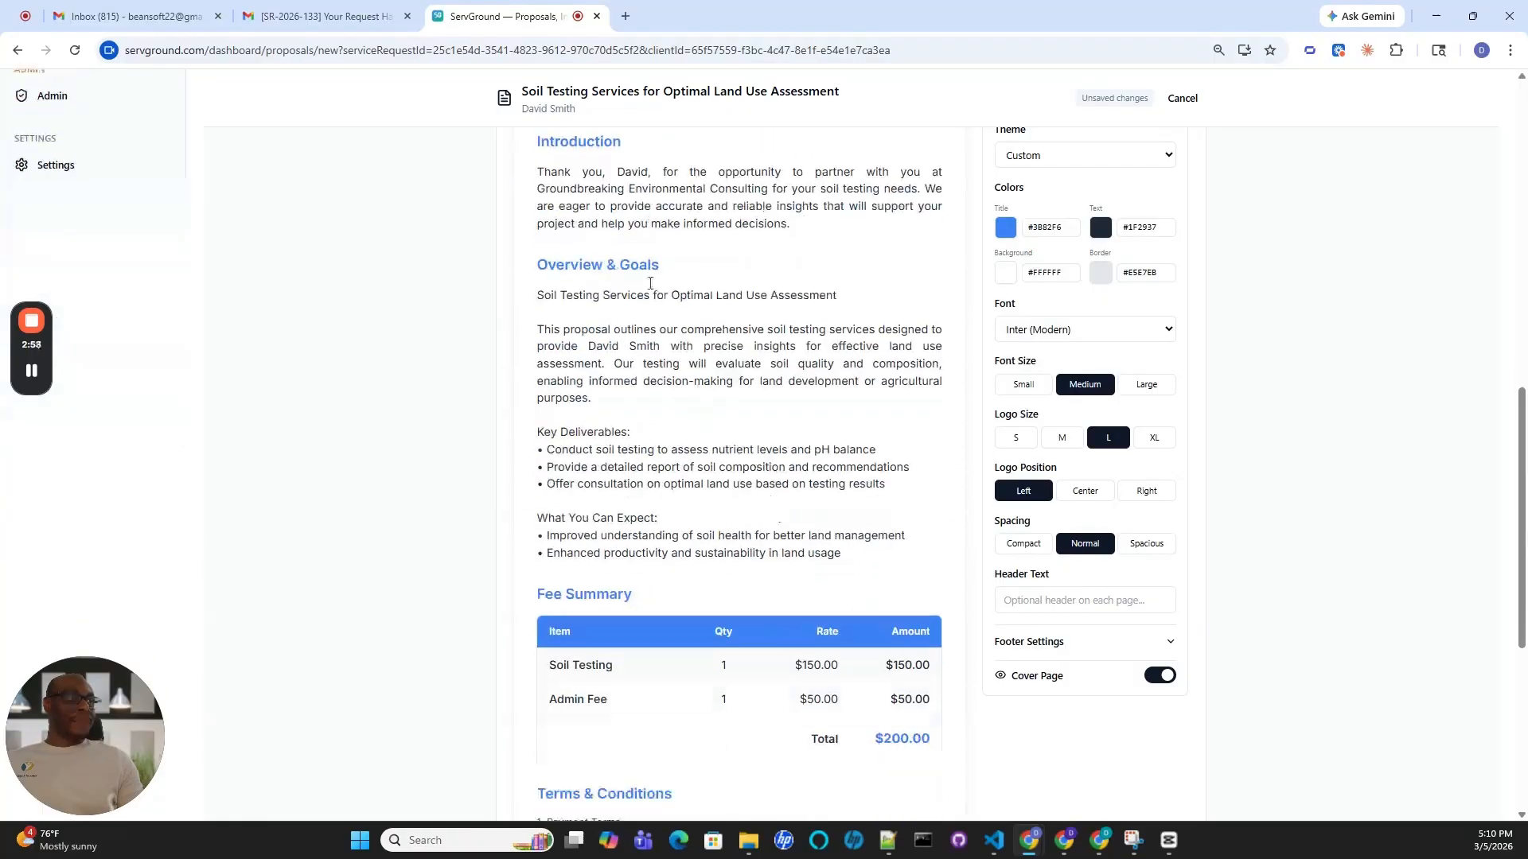
scroll(770, 406, "down", 6)
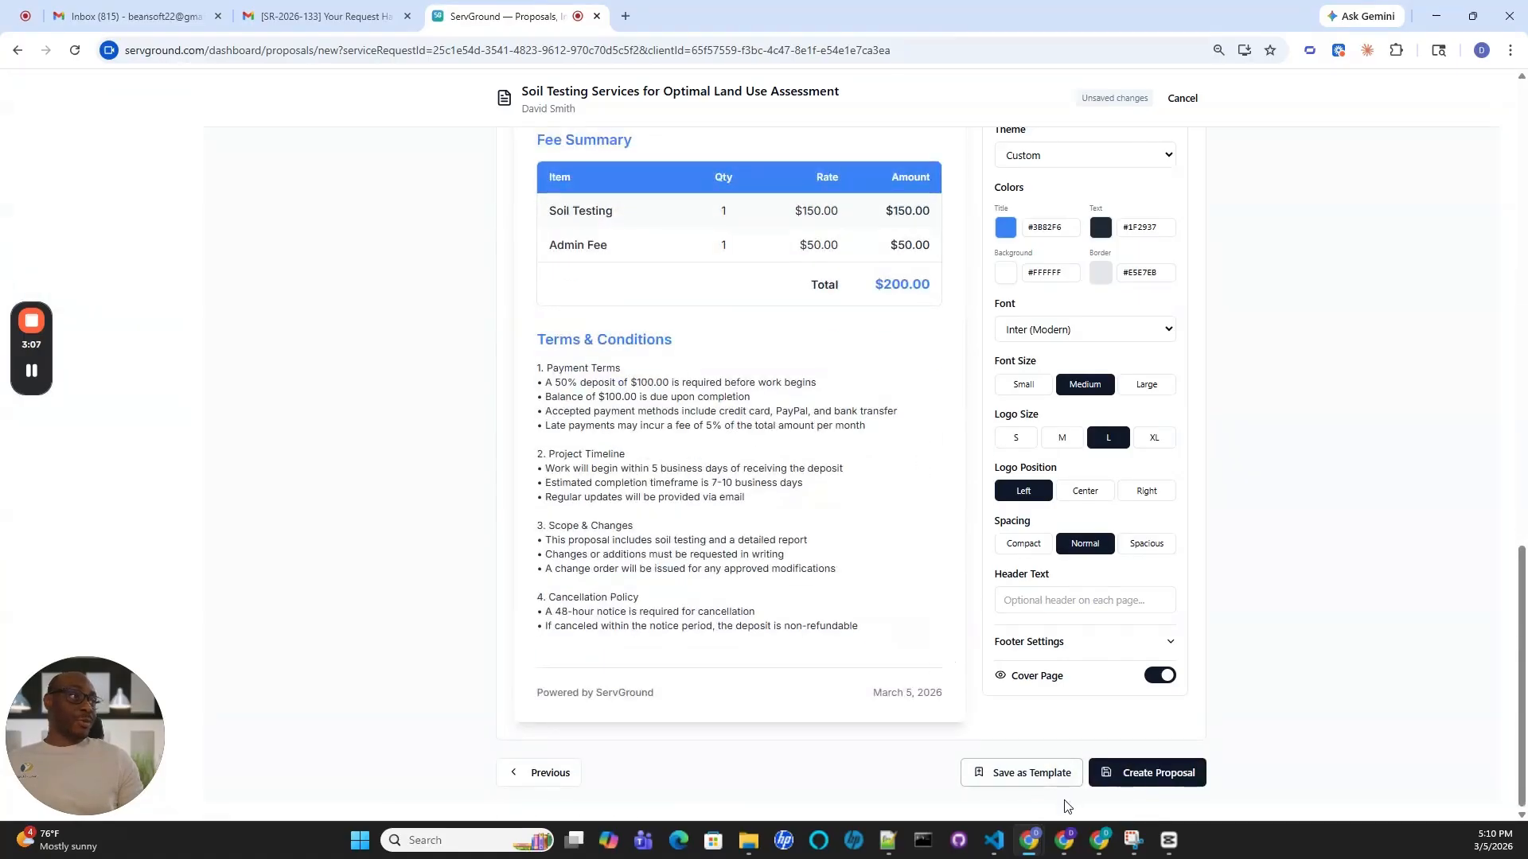
- Check what saving the proposal as a template would include, cancel it and reread the whole document preview
left_click(1061, 776)
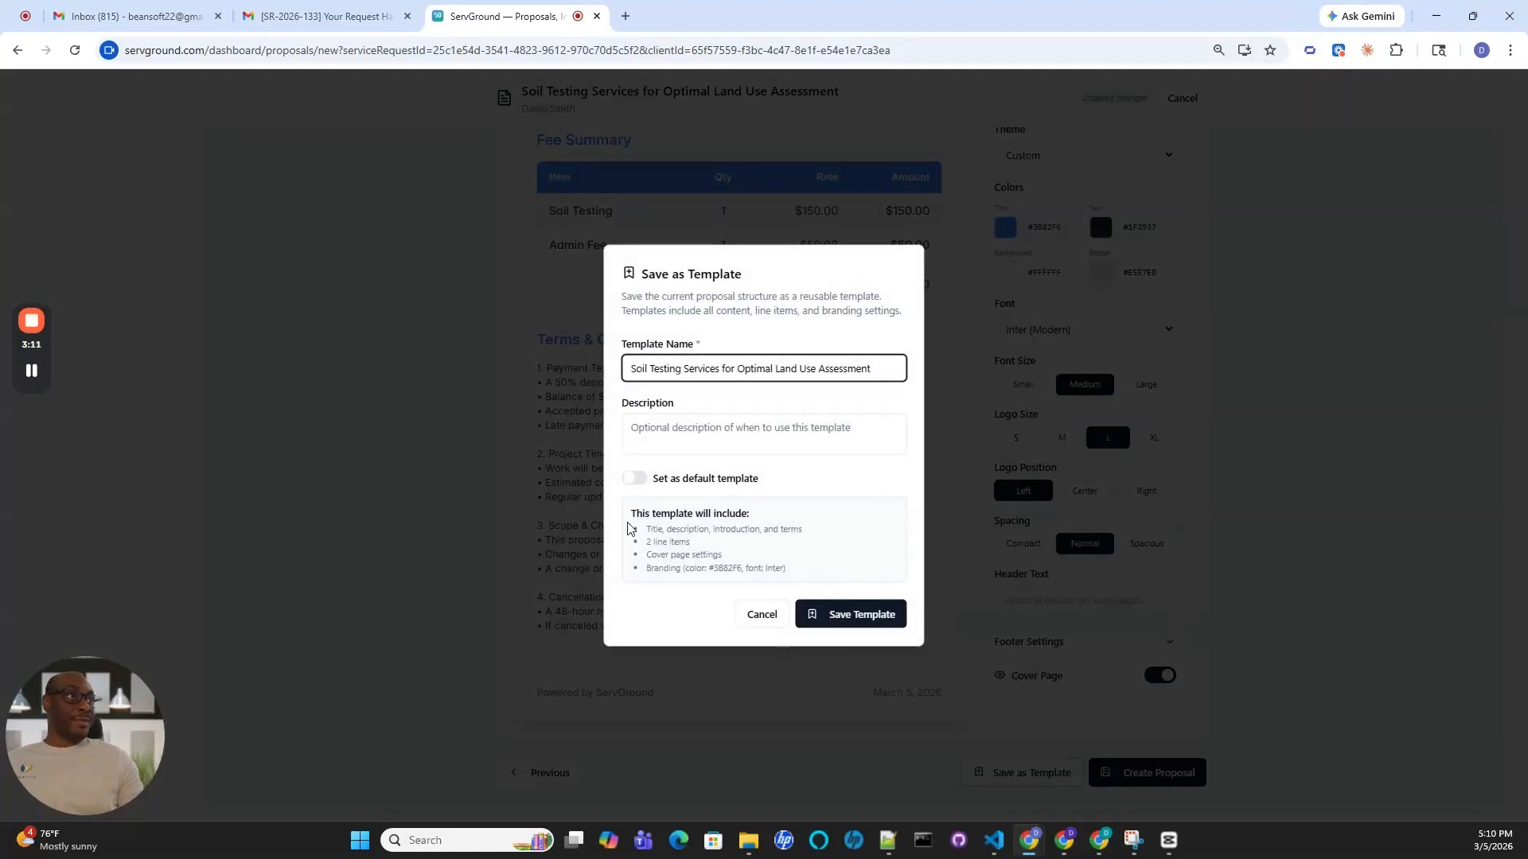
left_click(761, 614)
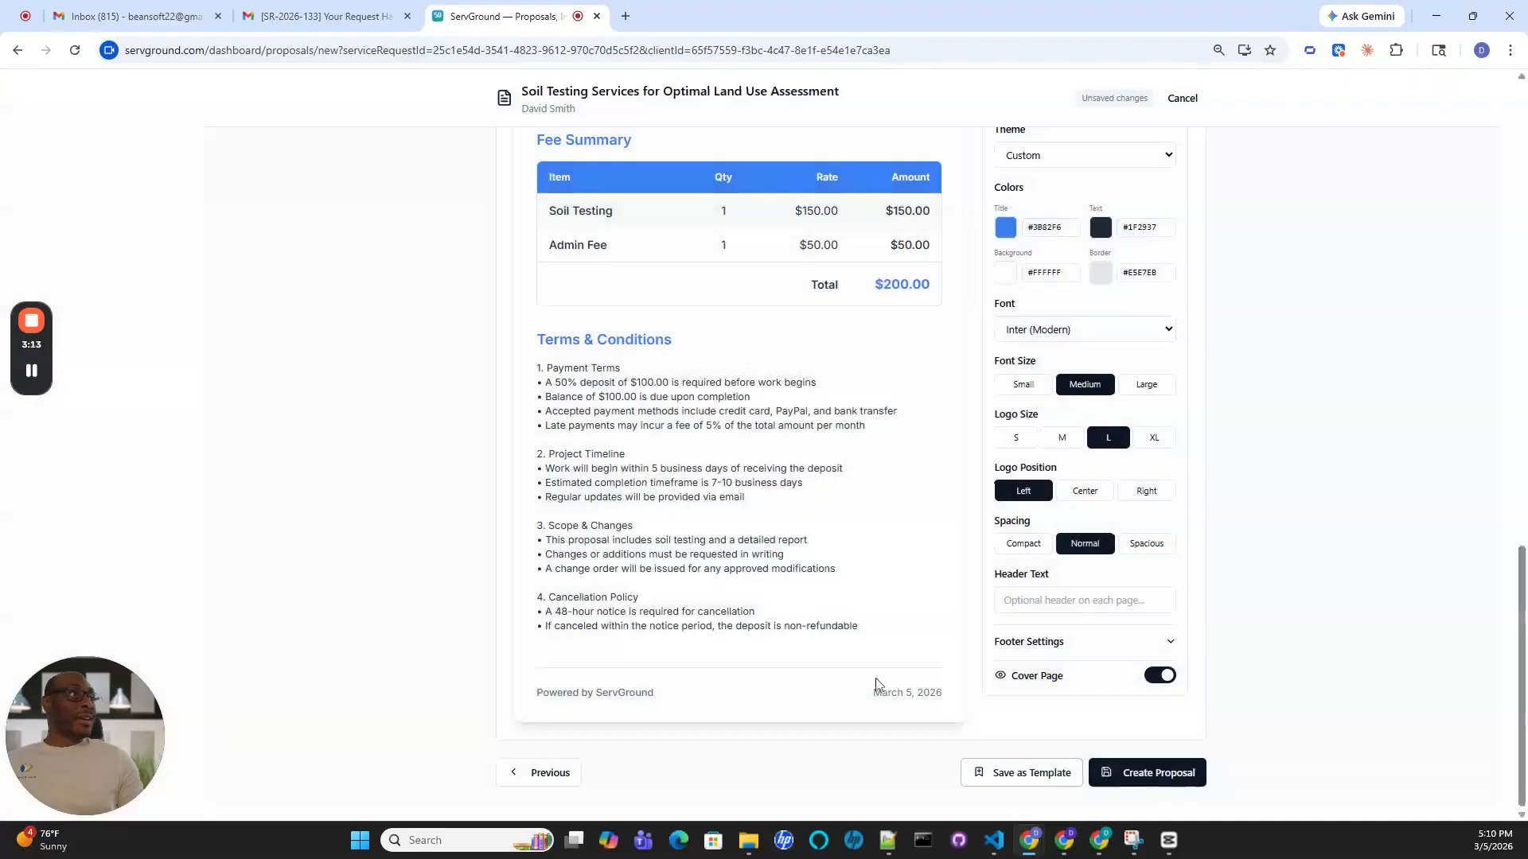
scroll(1262, 561, "up", 10)
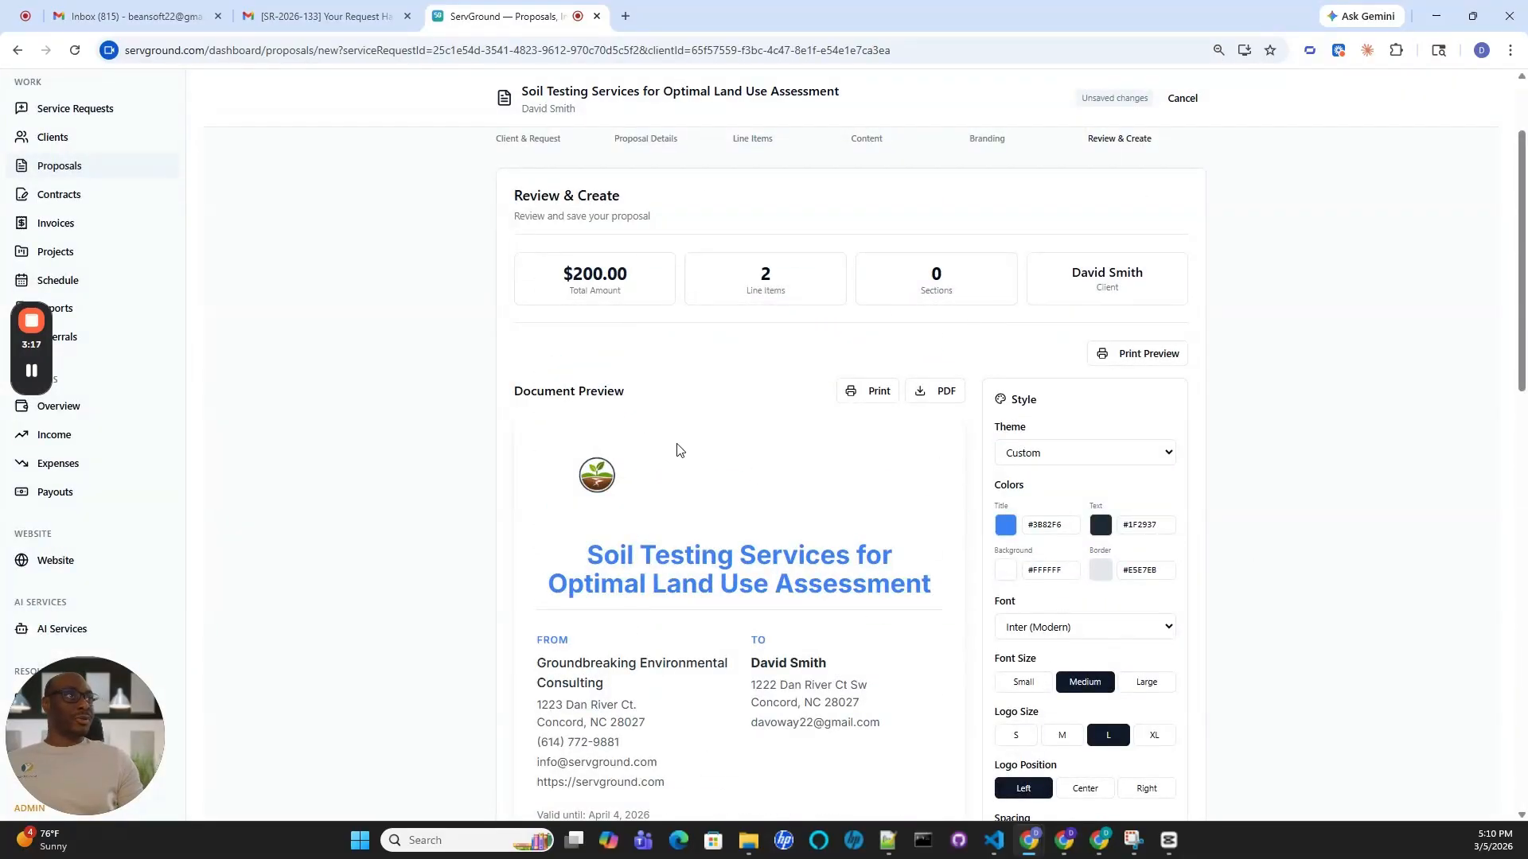
scroll(828, 484, "down", 6)
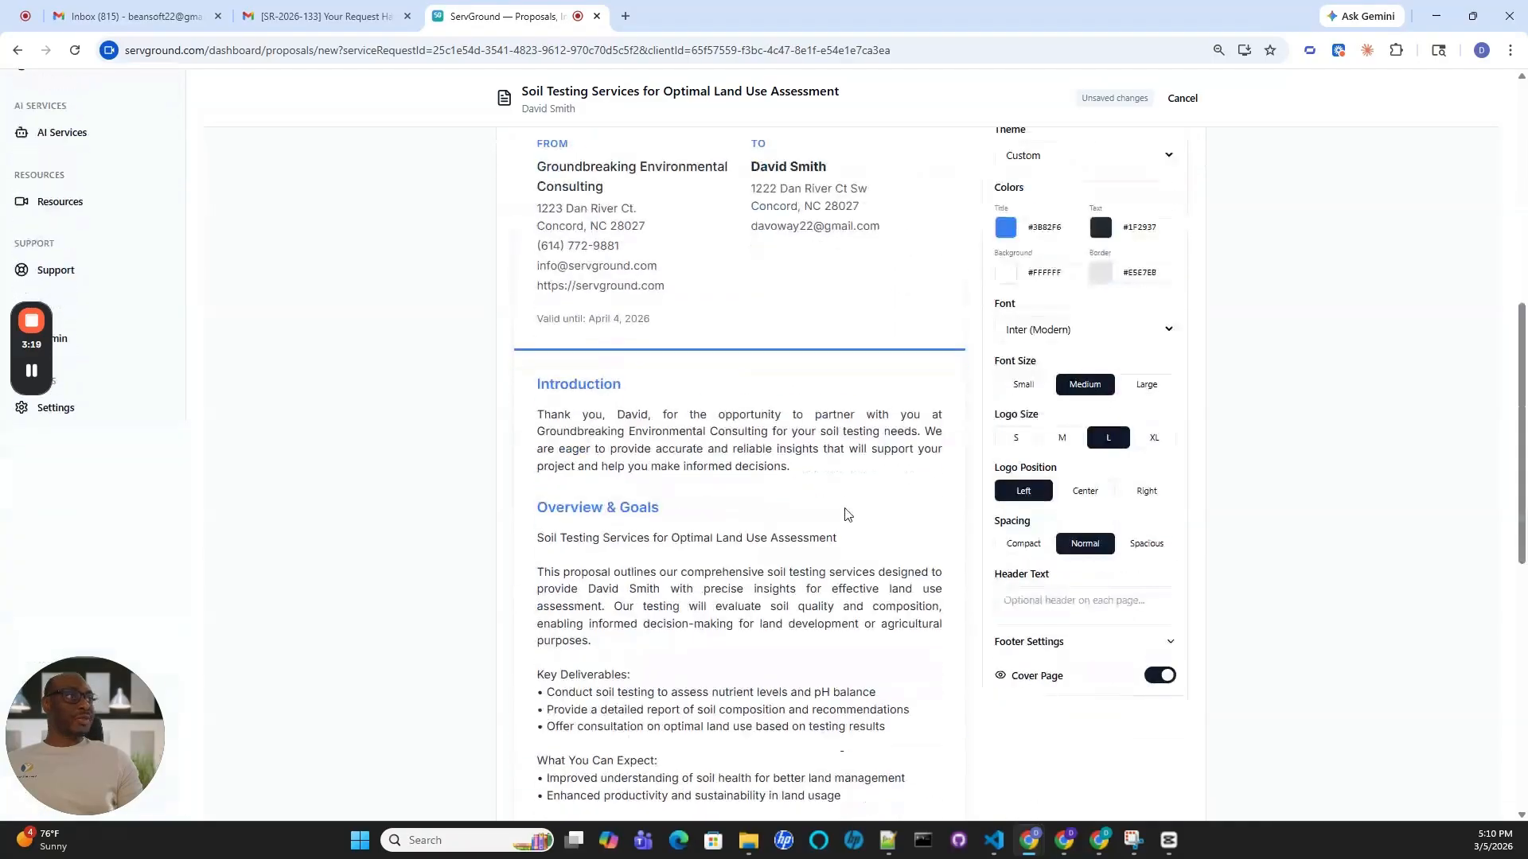
scroll(845, 514, "down", 6)
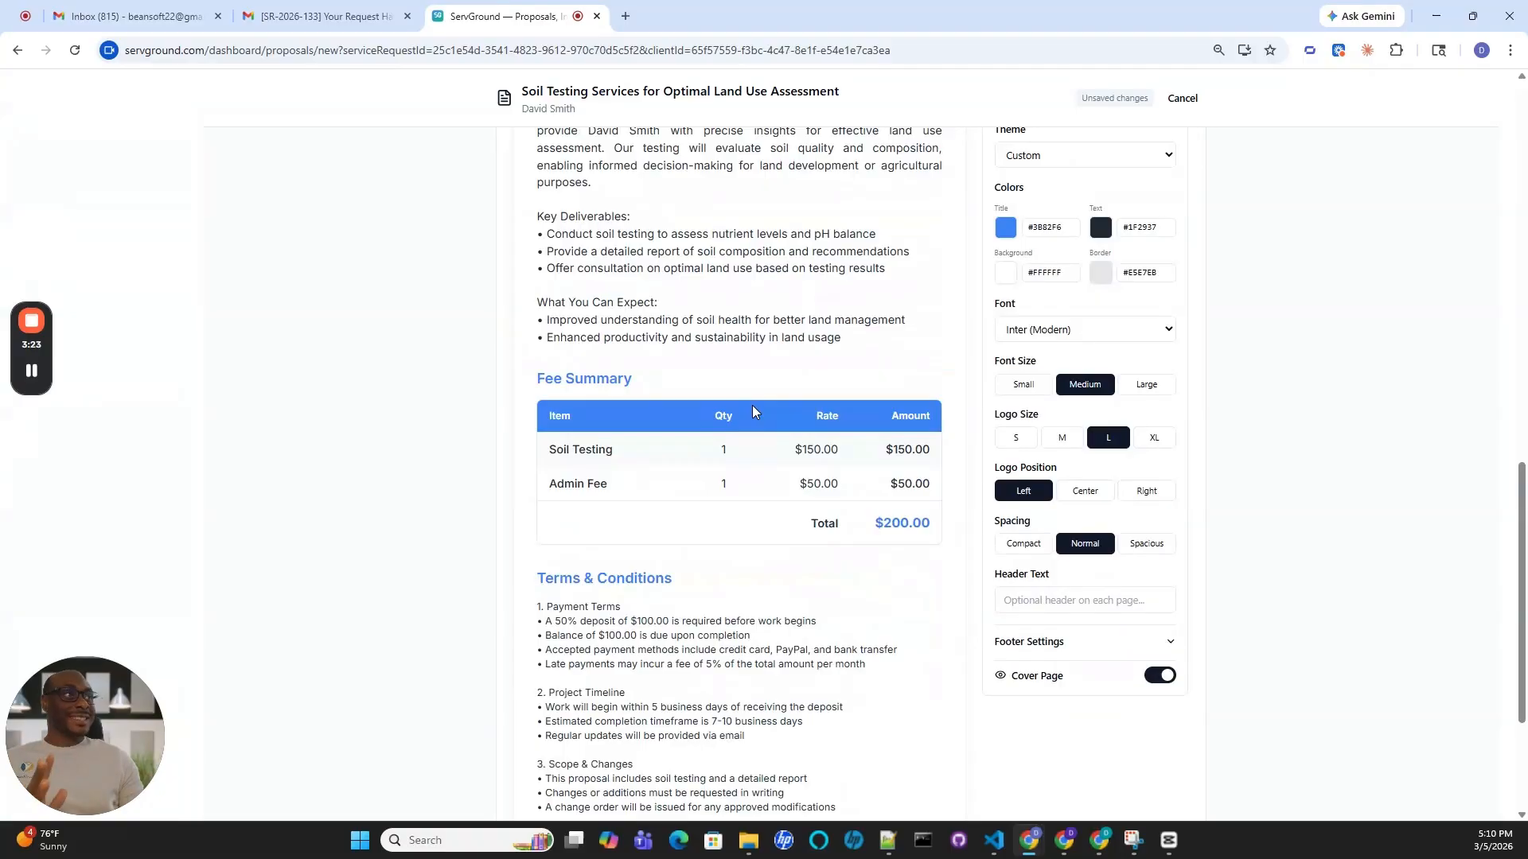
scroll(775, 454, "down", 3)
scroll(783, 510, "up", 15)
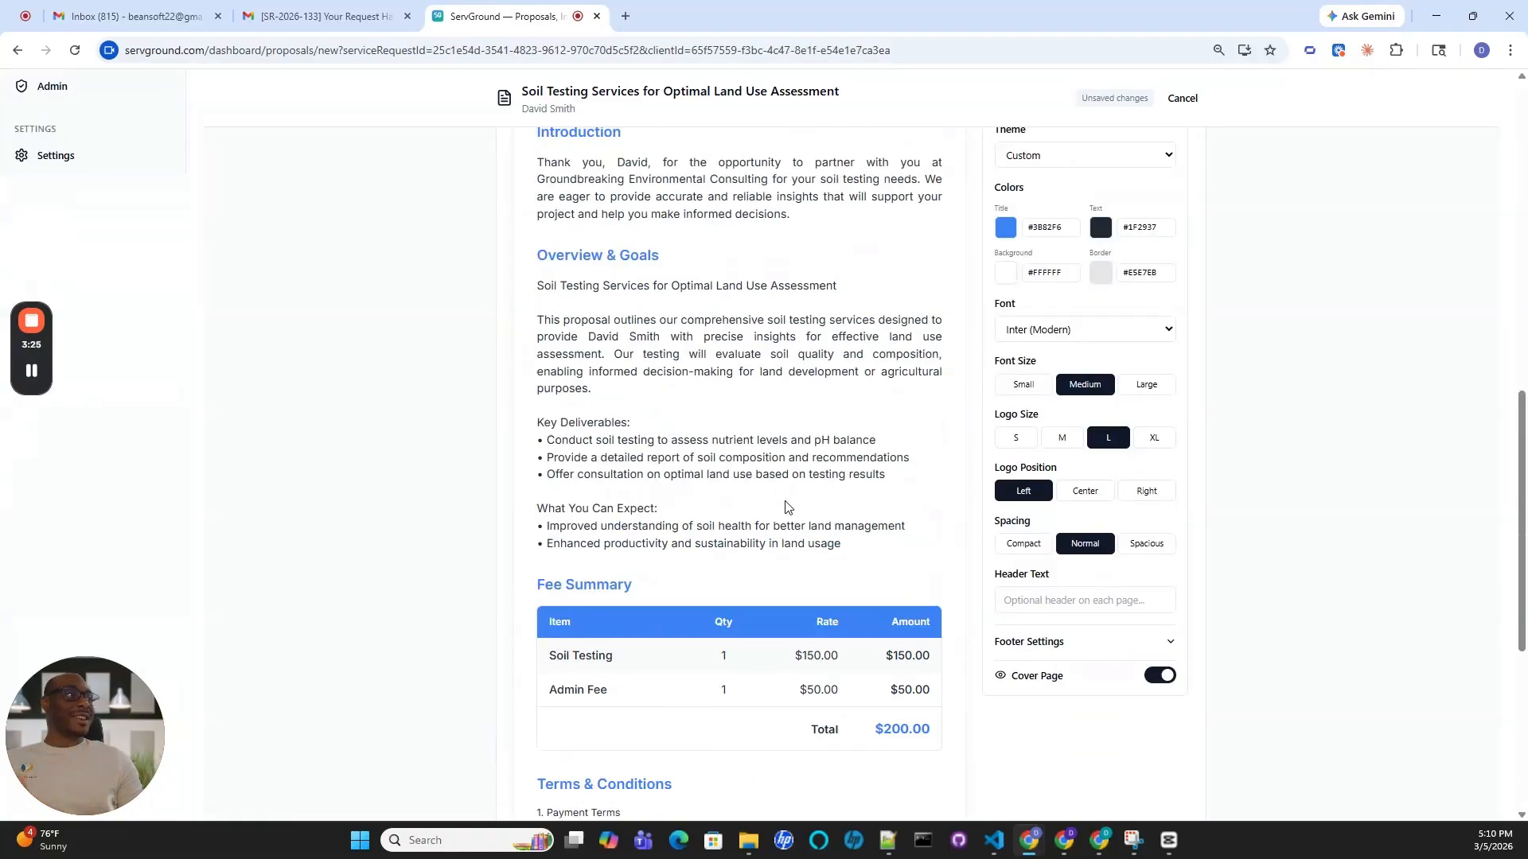
scroll(793, 478, "down", 15)
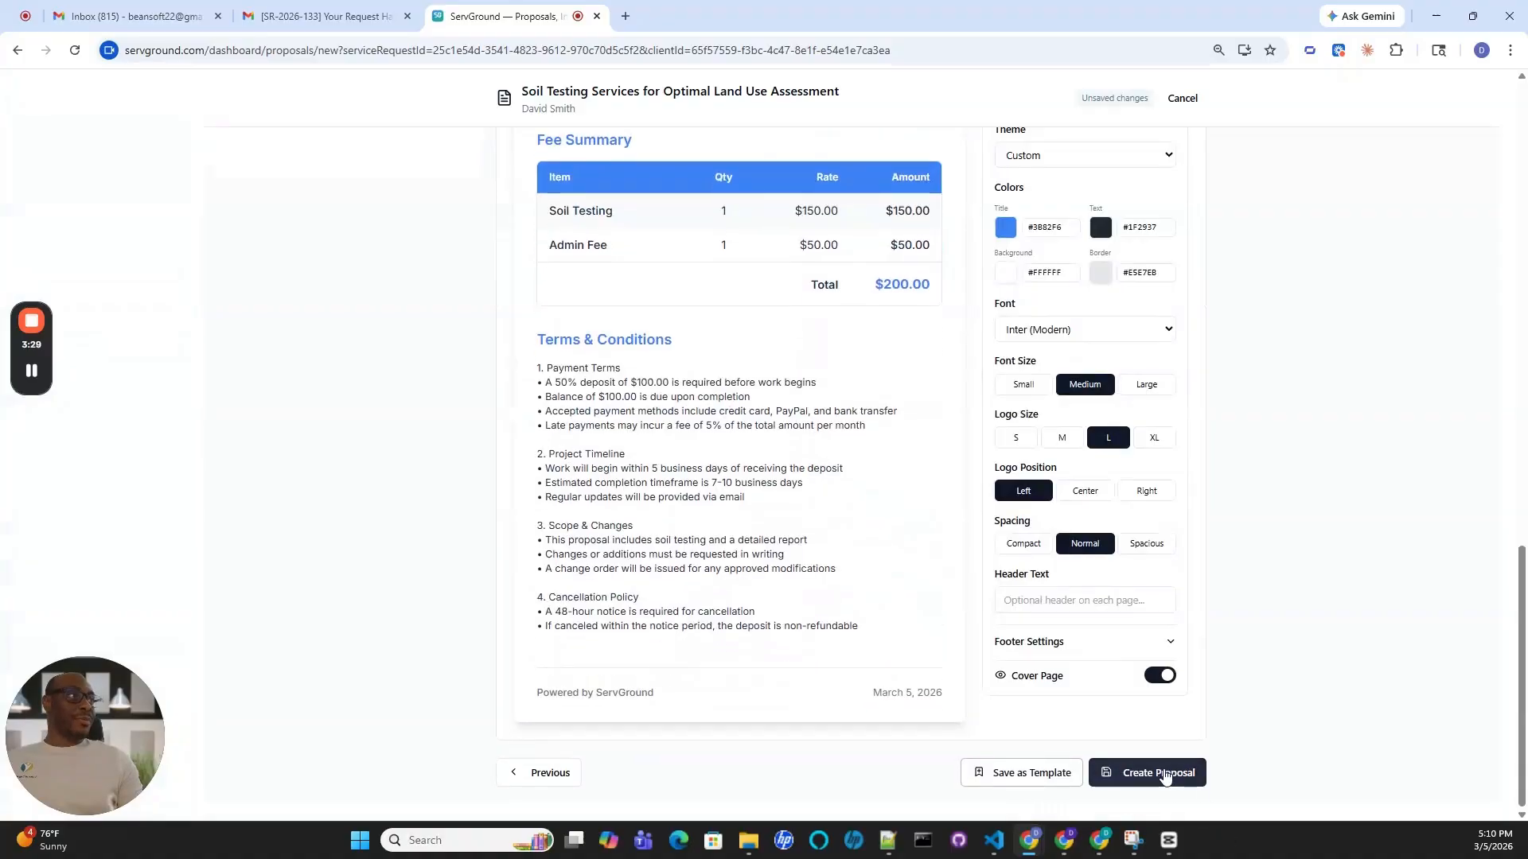
- Create the soil testing proposal, look over the resulting document and send it to the client
left_click(1172, 784)
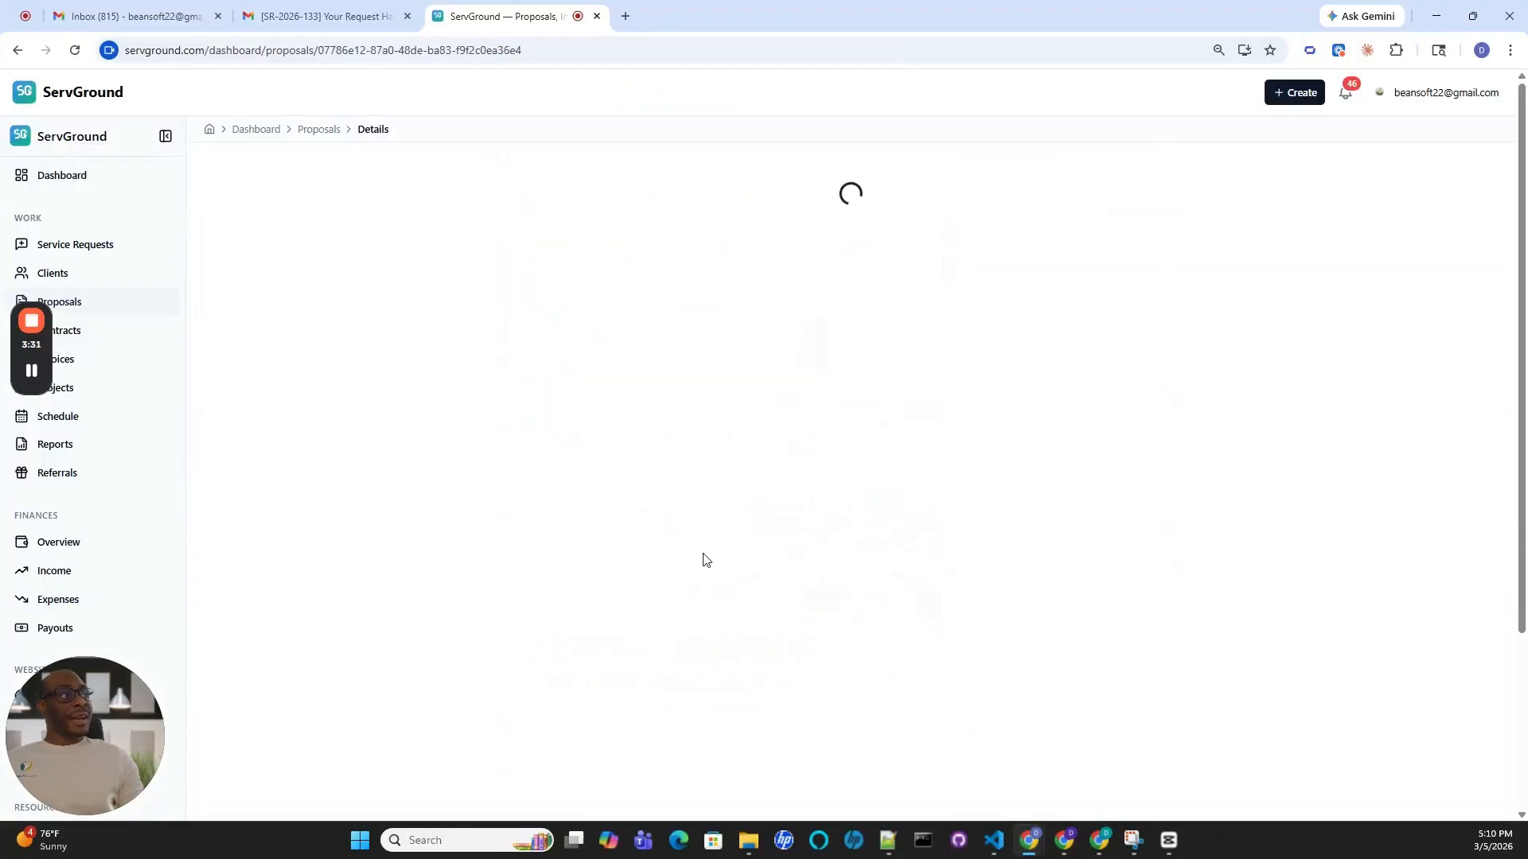
scroll(1064, 566, "down", 5)
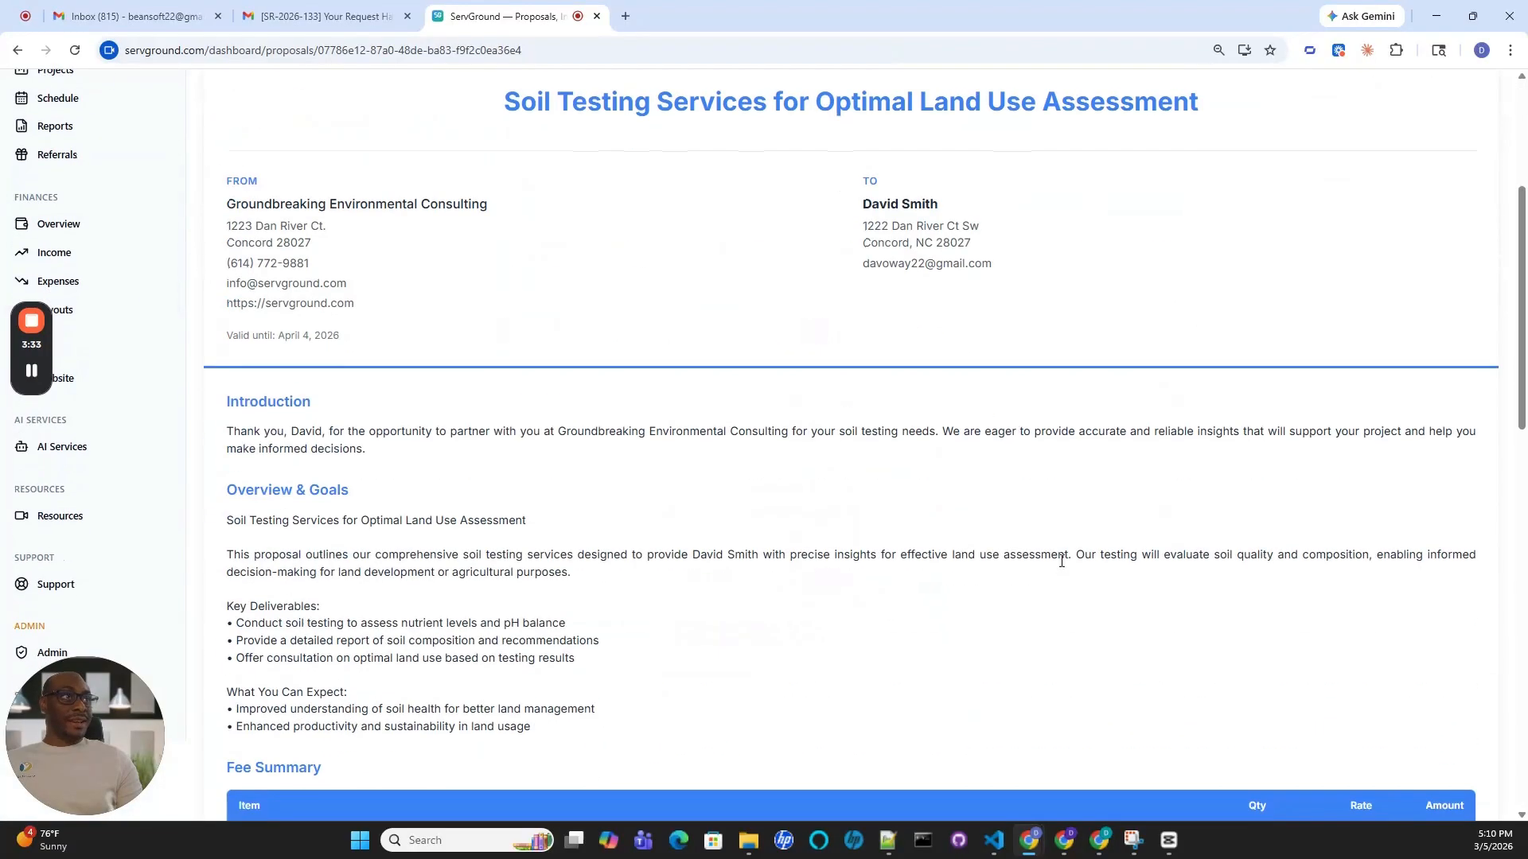
scroll(1064, 552, "up", 5)
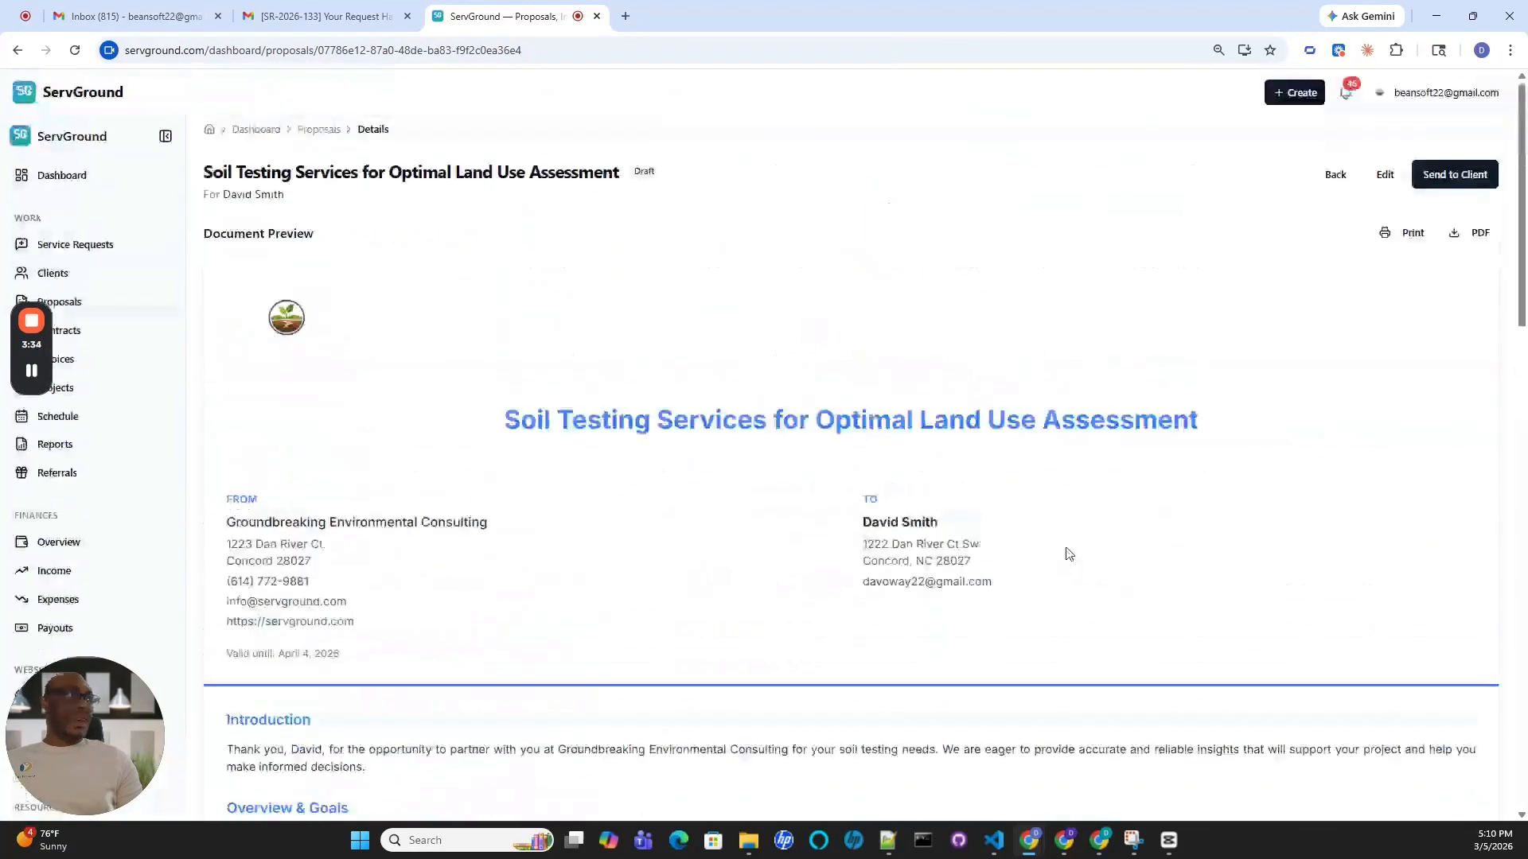
left_click(1468, 179)
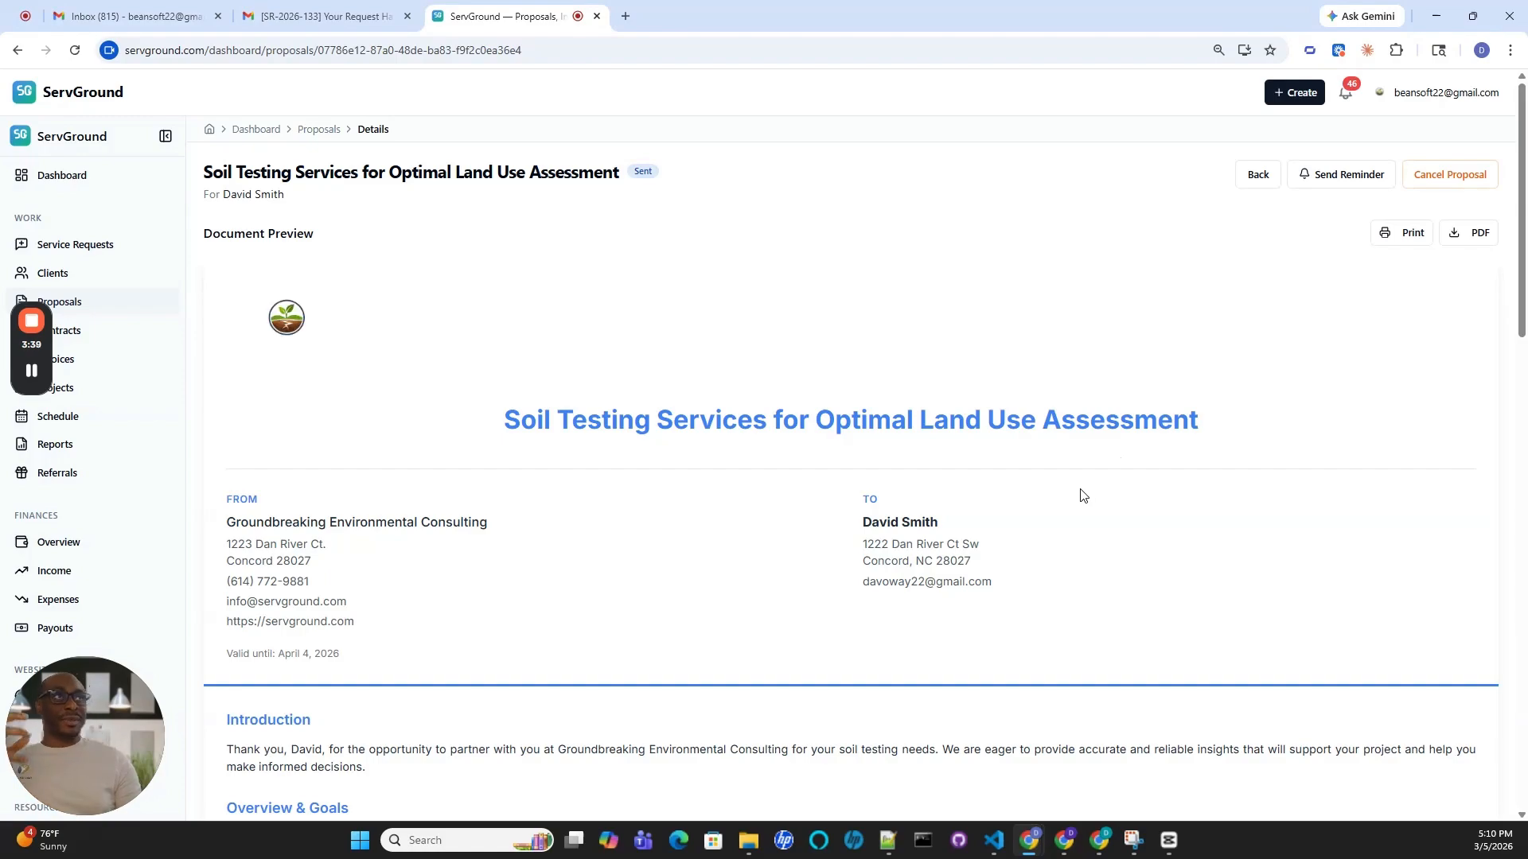
- Switch to the client's Gmail inbox, open the new soil testing proposal email and access the client portal from it
left_click(326, 17)
left_click(97, 191)
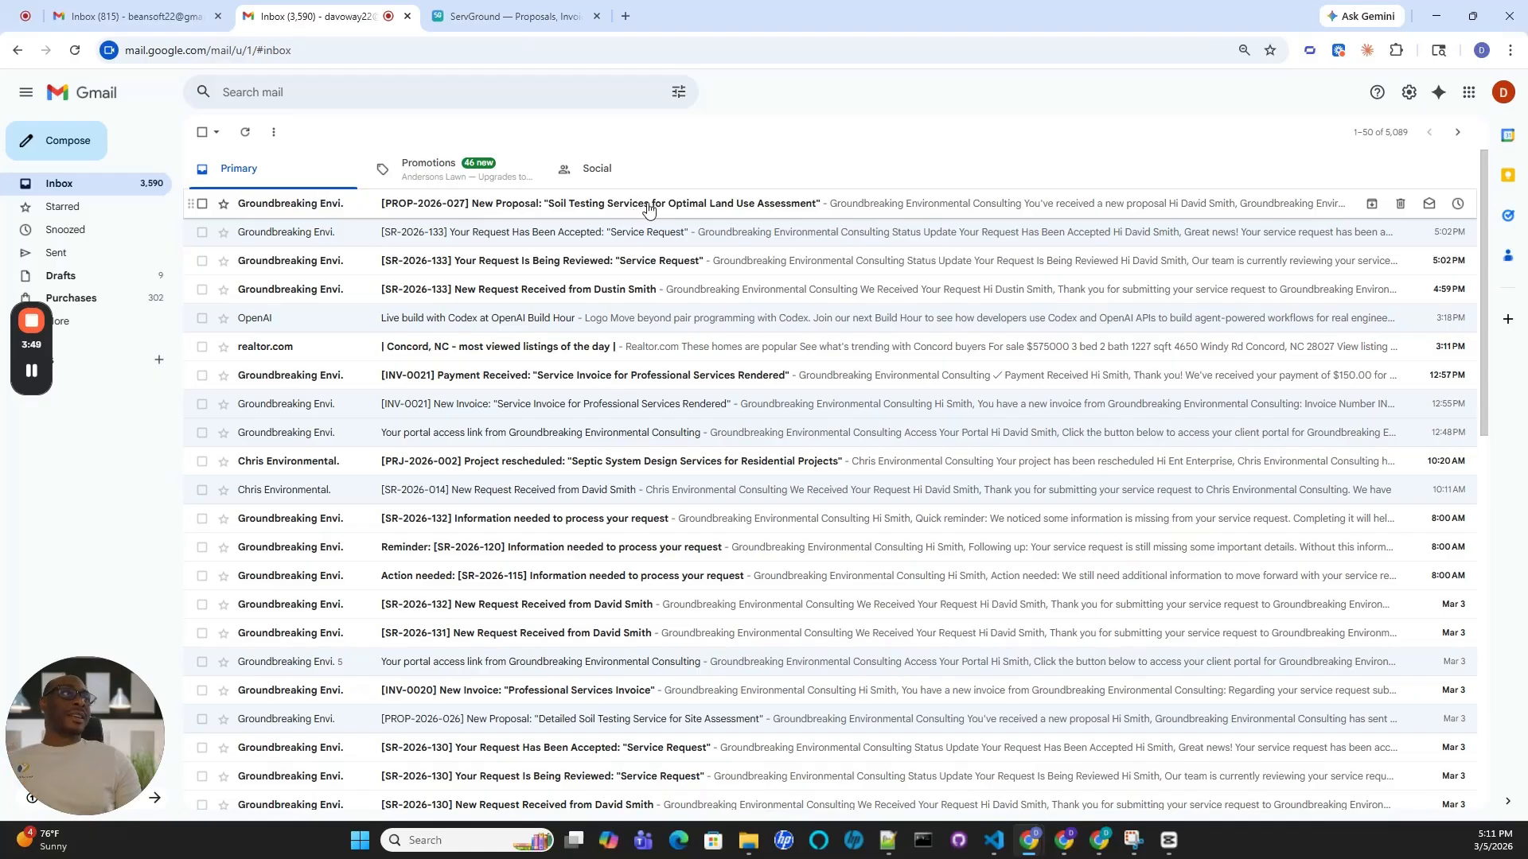
left_click(645, 217)
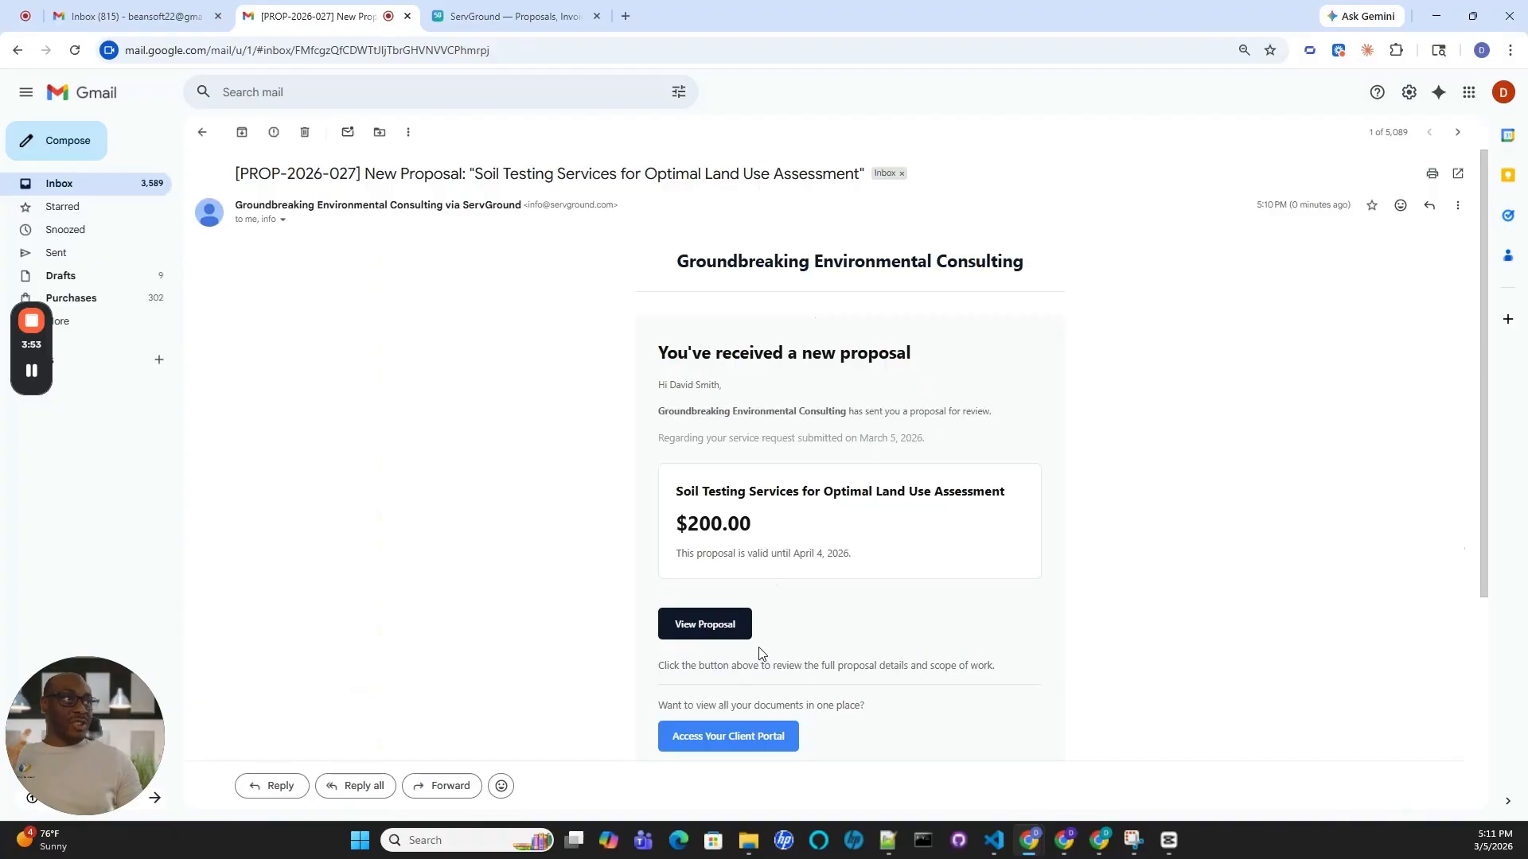
left_click(728, 739)
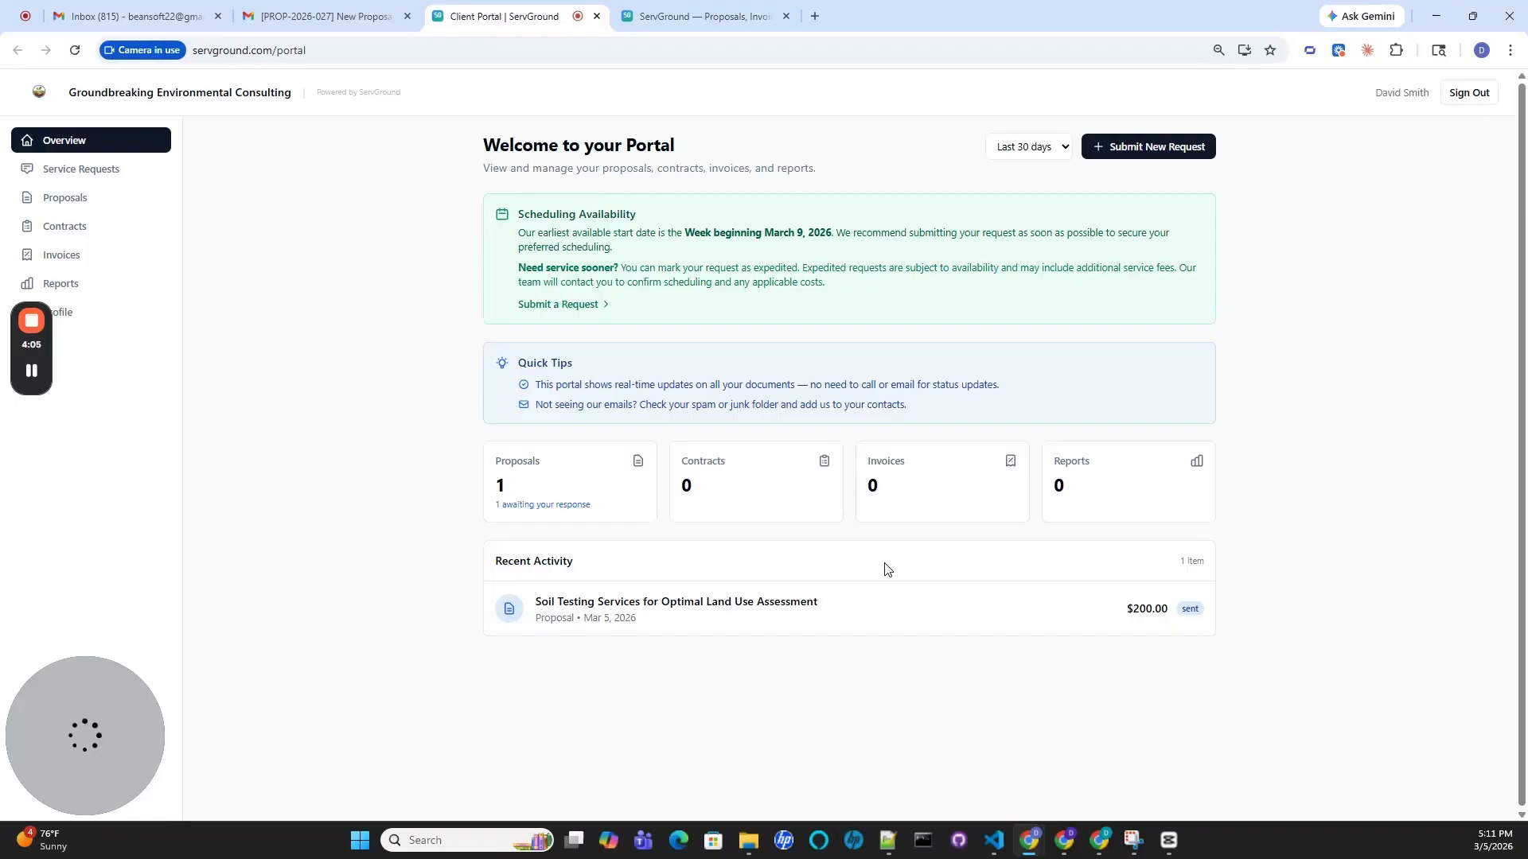
- Open the soil testing proposal awaiting response in the client portal, review the full document and accept it
left_click(535, 508)
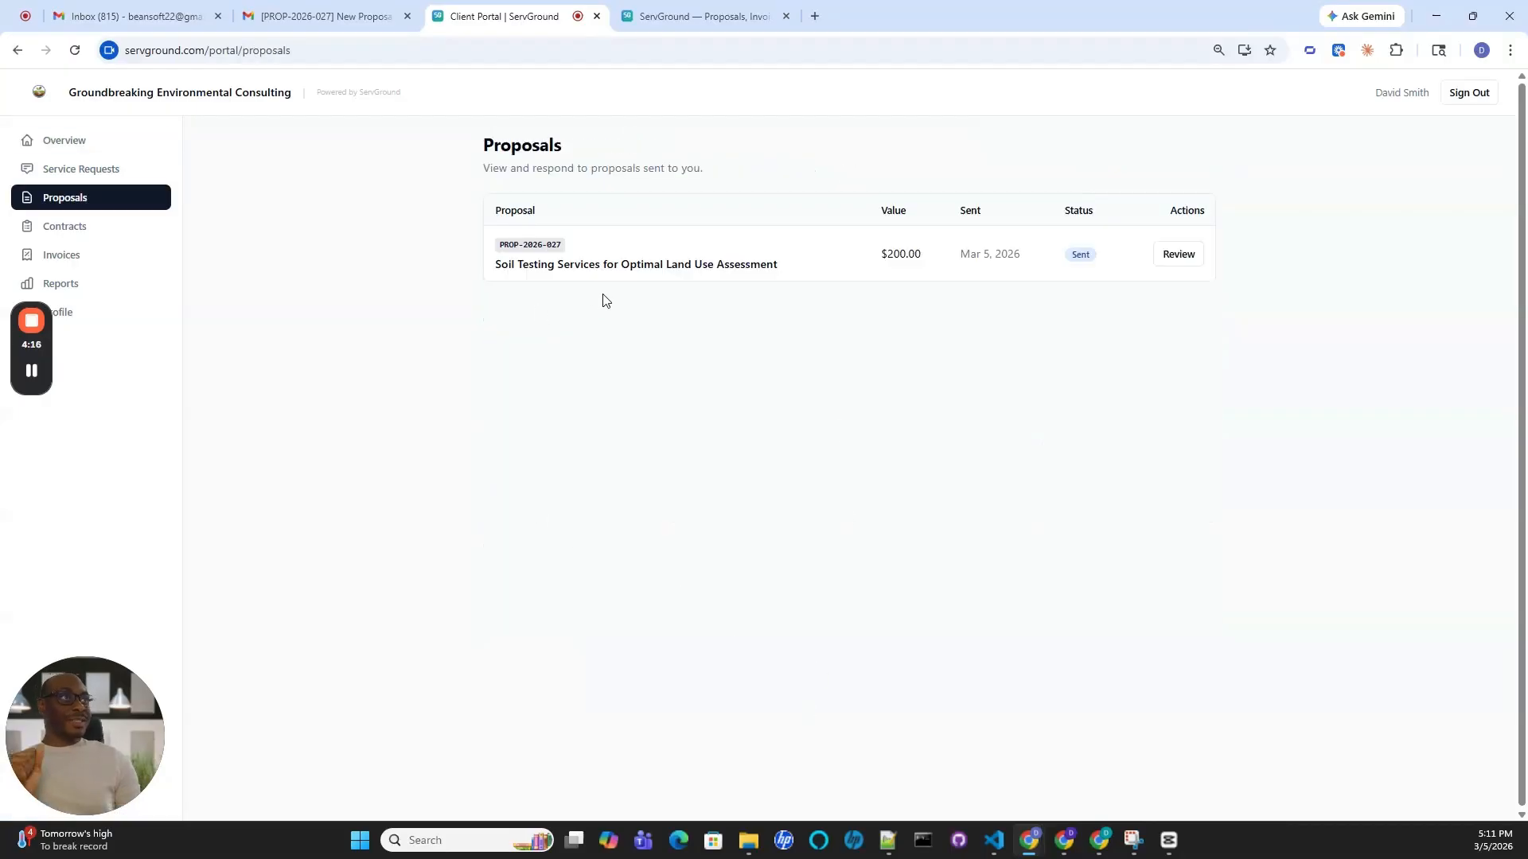
left_click(1180, 265)
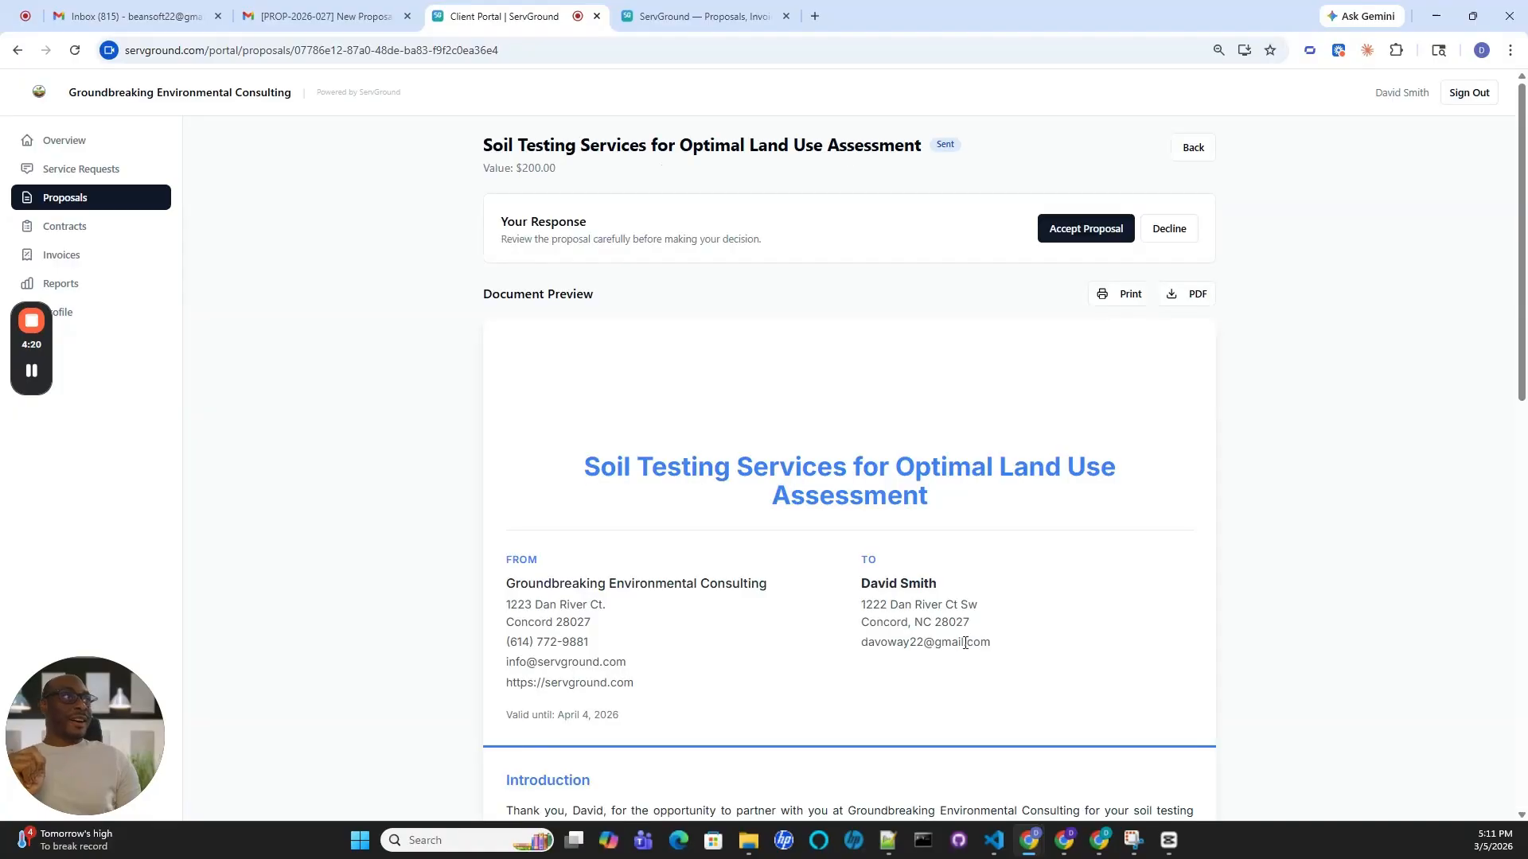
scroll(811, 406, "down", 4)
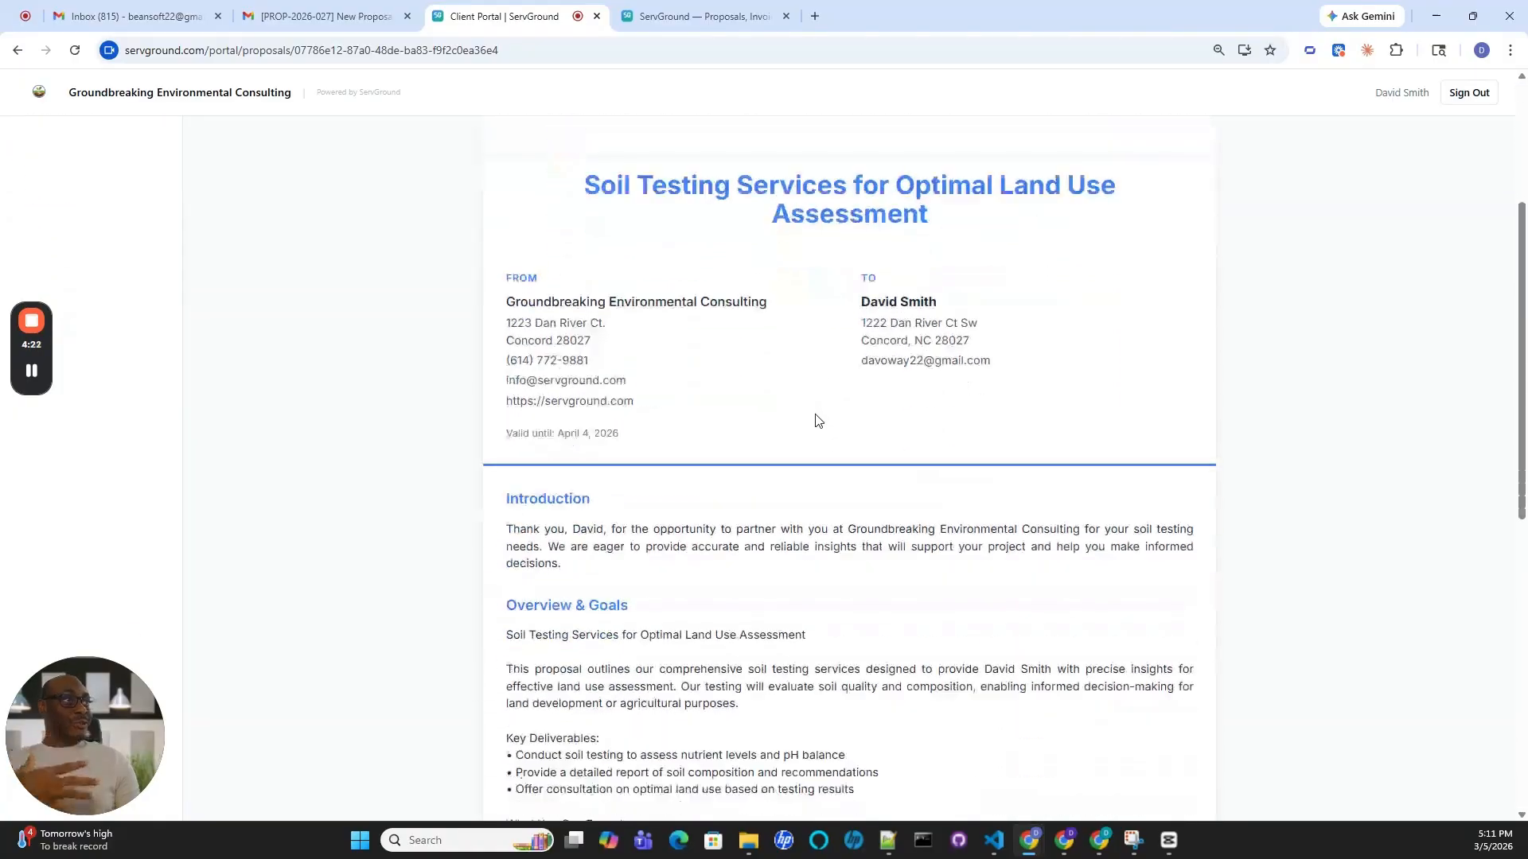
scroll(817, 419, "down", 9)
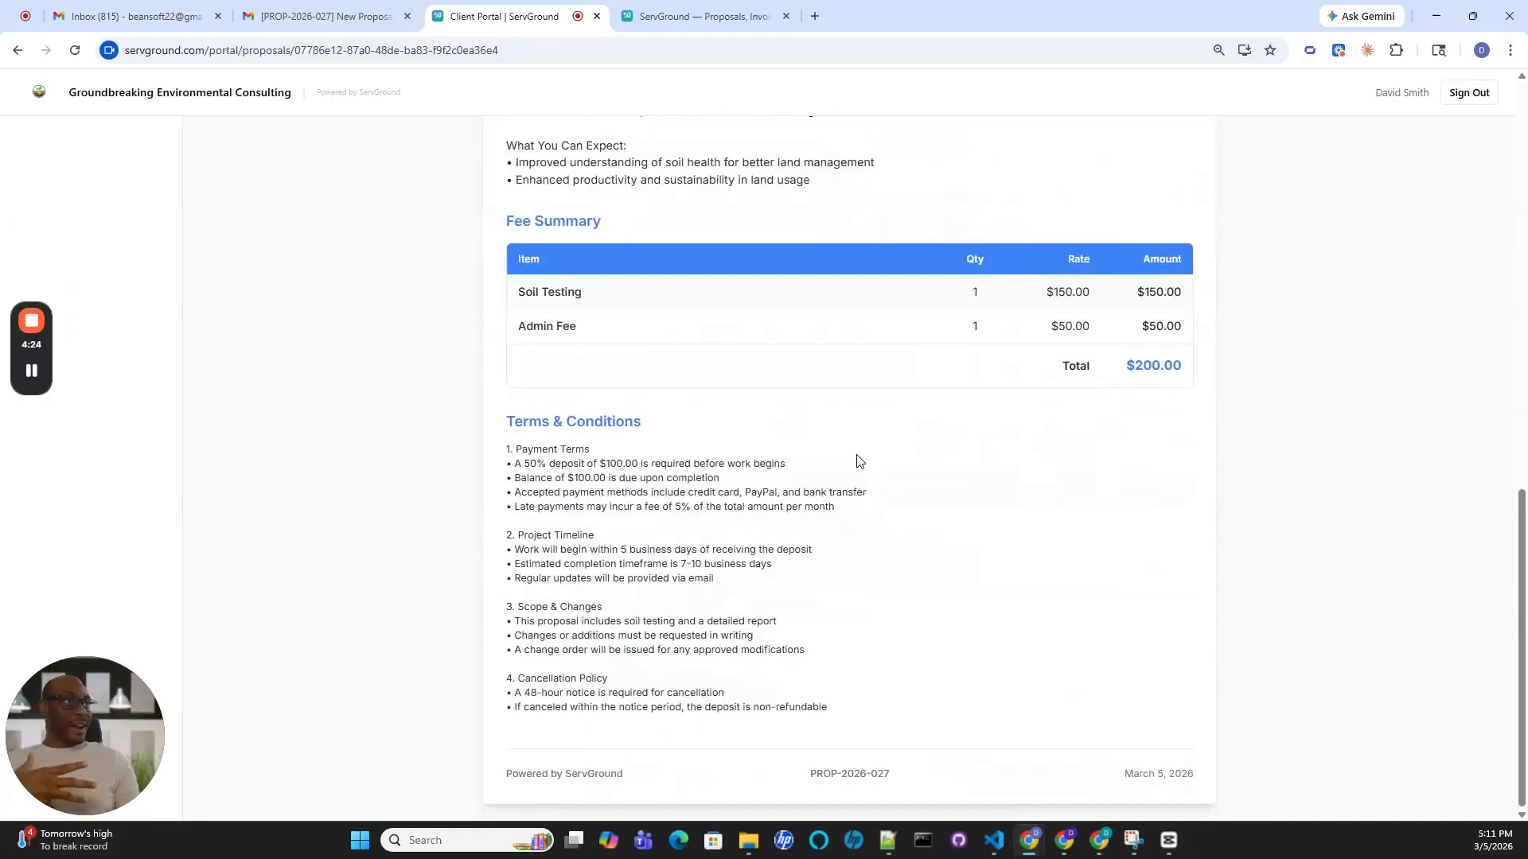
scroll(858, 460, "up", 13)
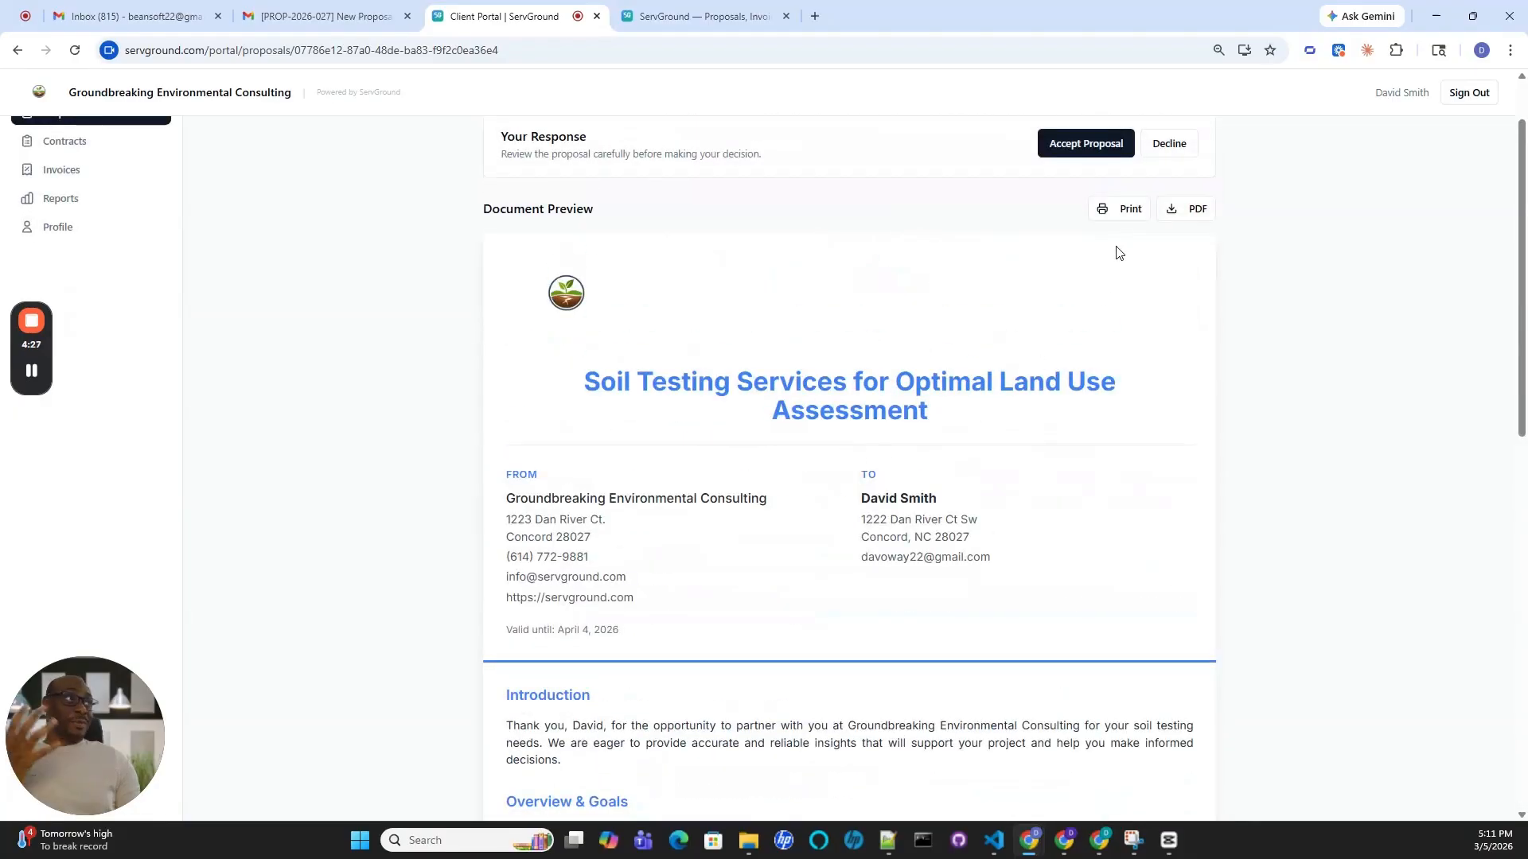
scroll(454, 292, "up", 1)
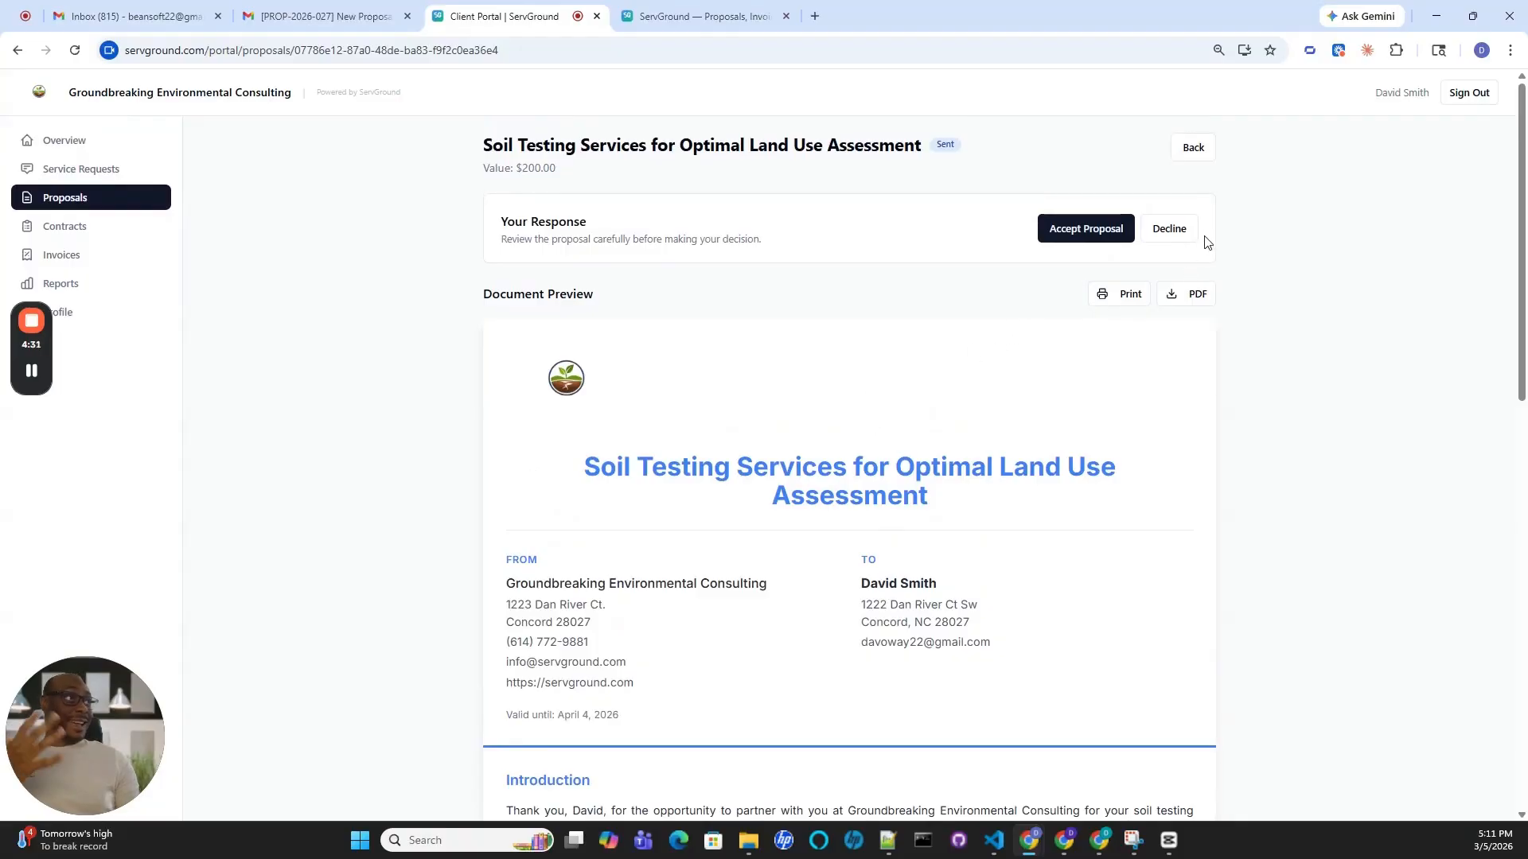
left_click(1074, 237)
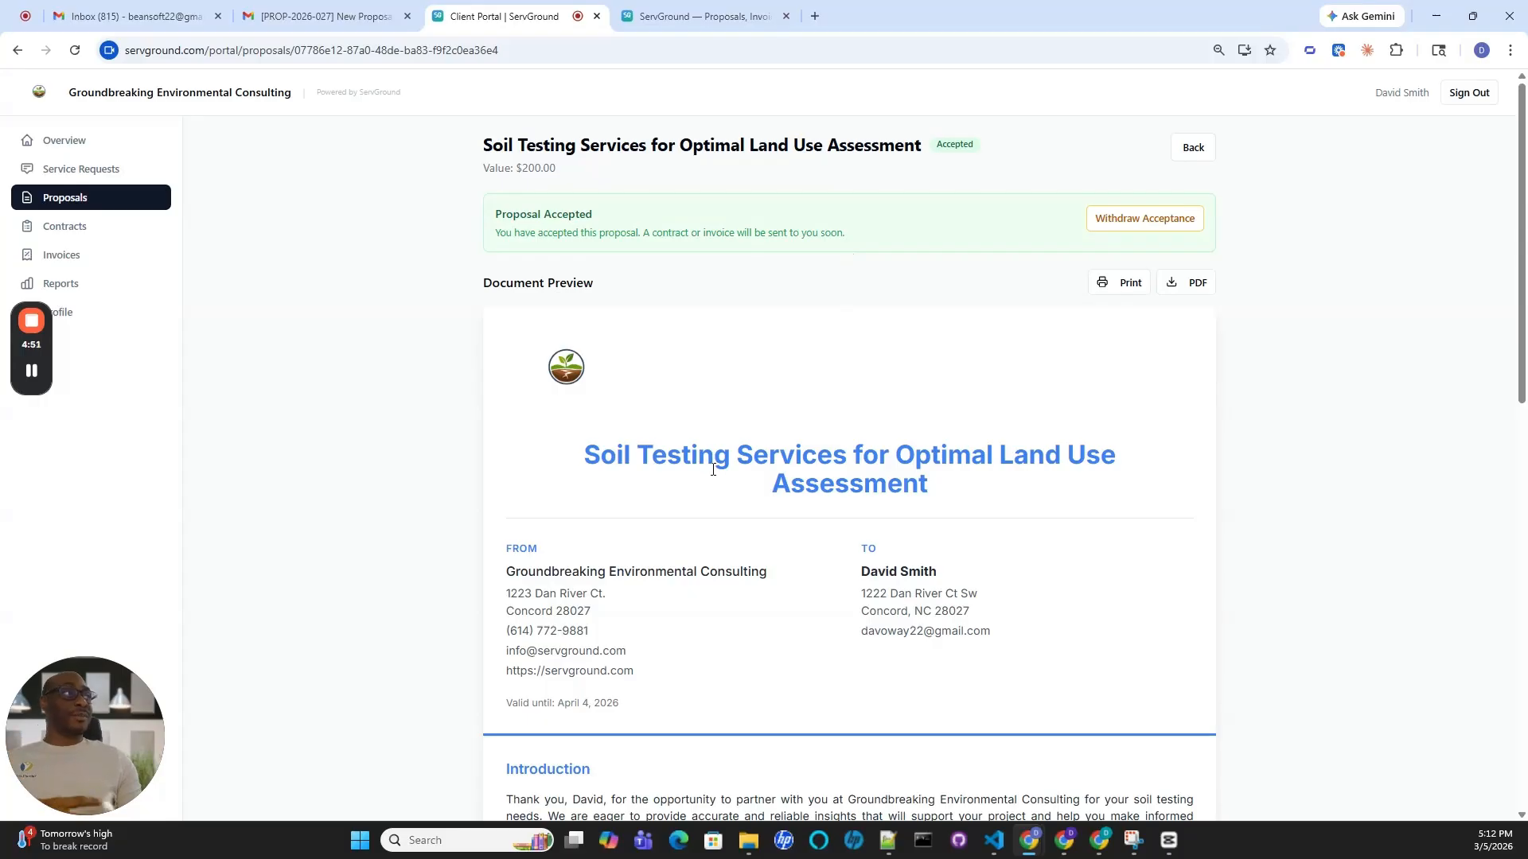
- Return to the ServGround business dashboard and check the notifications for the client's response to the proposal
left_click(697, 21)
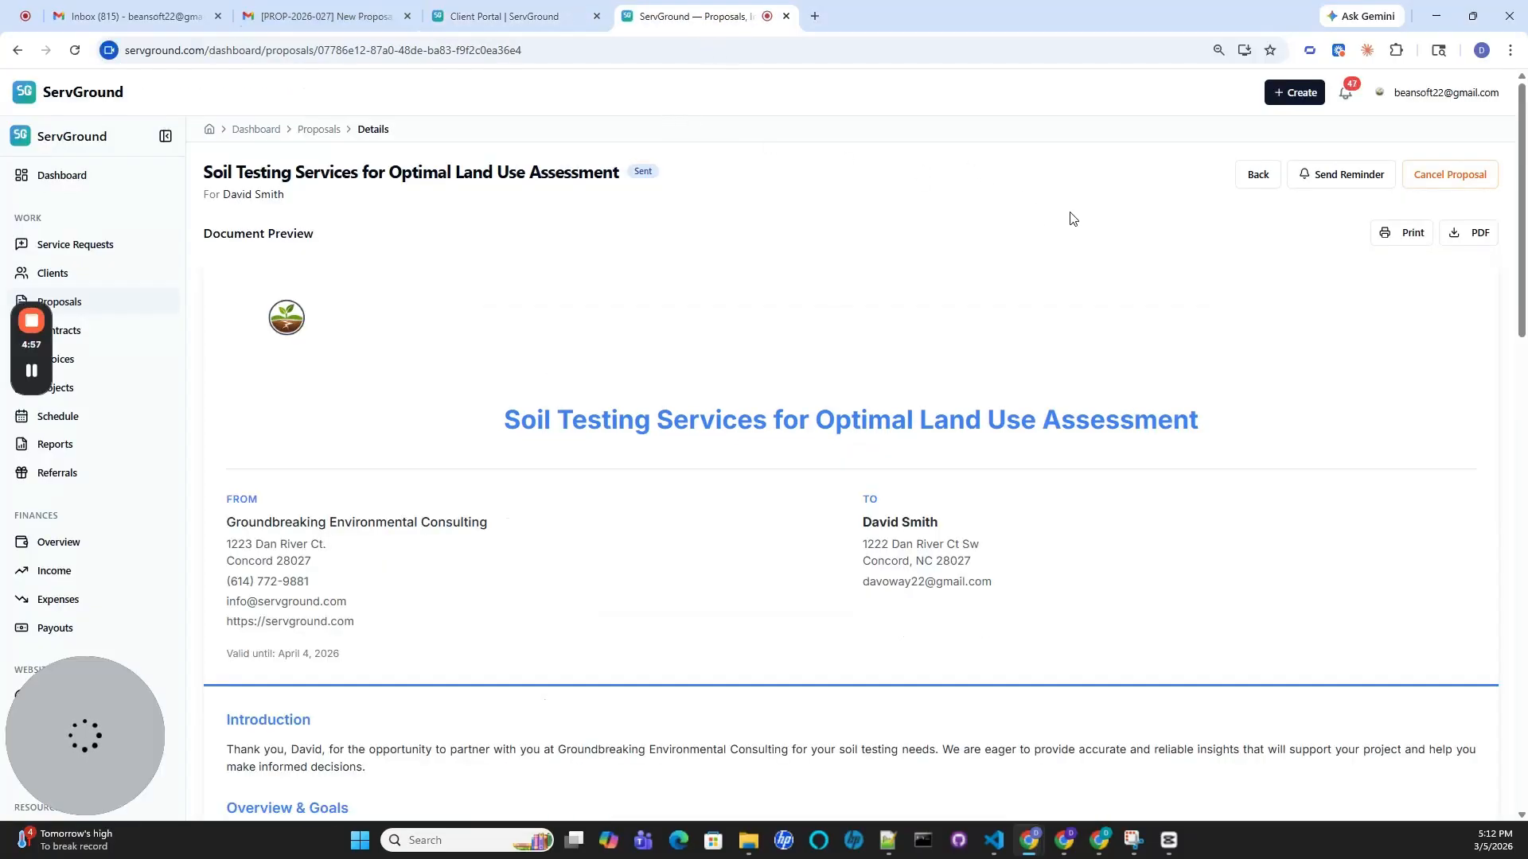
left_click(1344, 97)
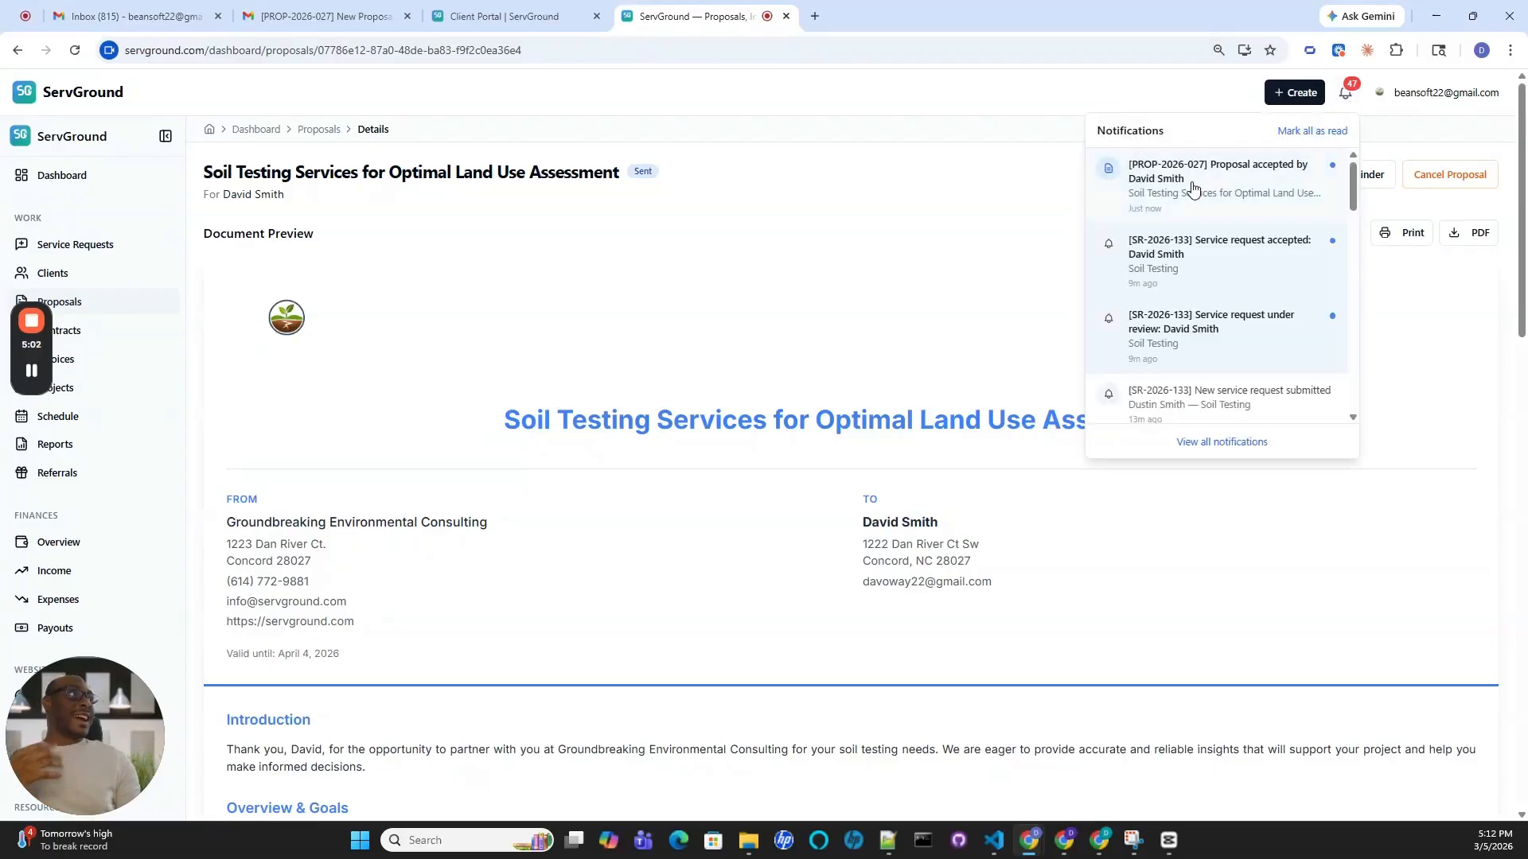
left_click(902, 133)
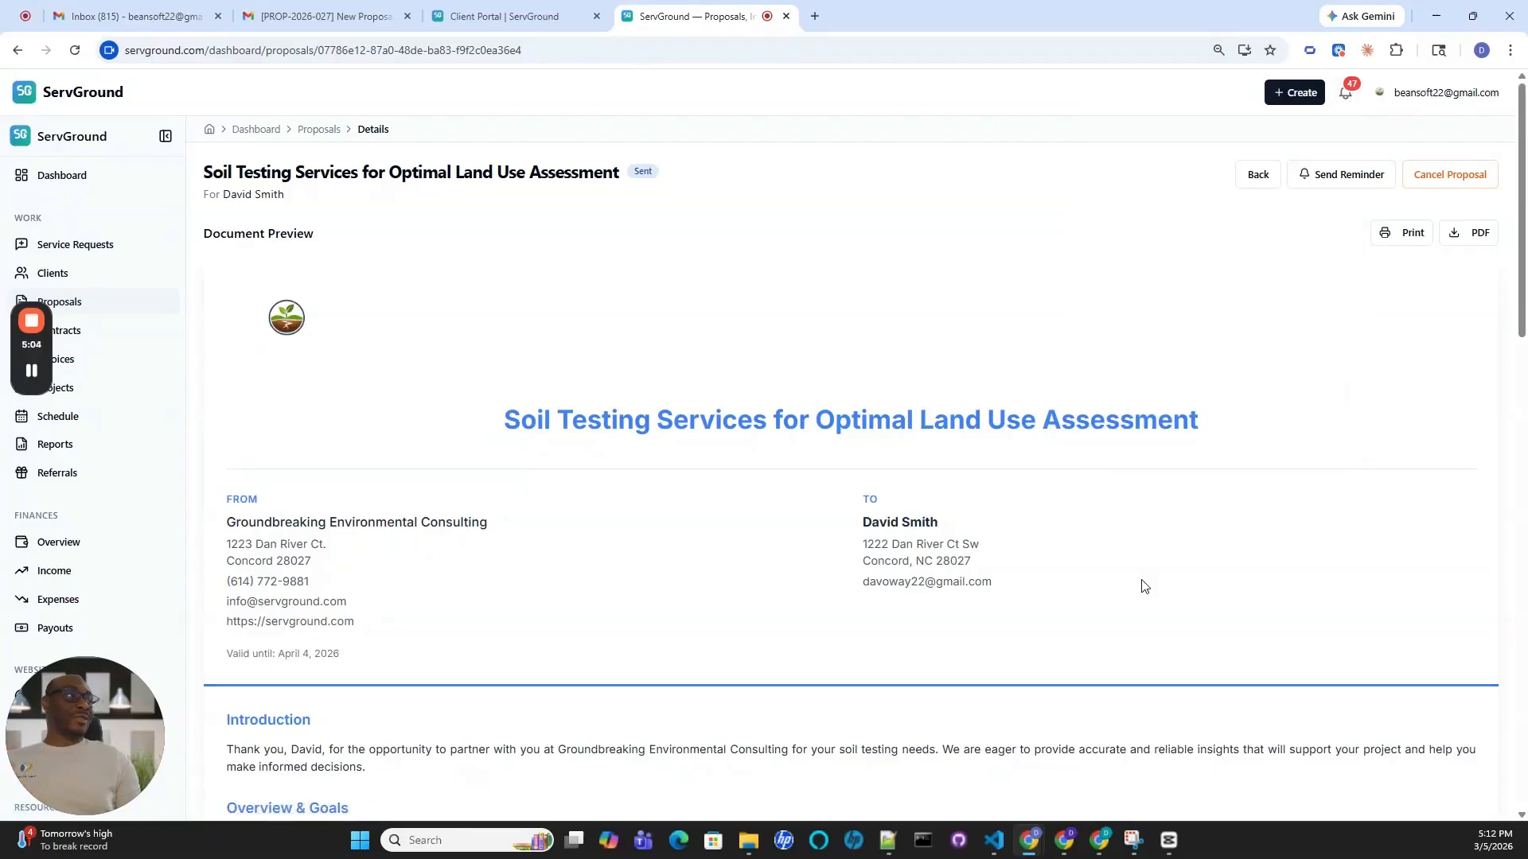
scroll(1234, 529, "down", 8)
scroll(590, 384, "up", 6)
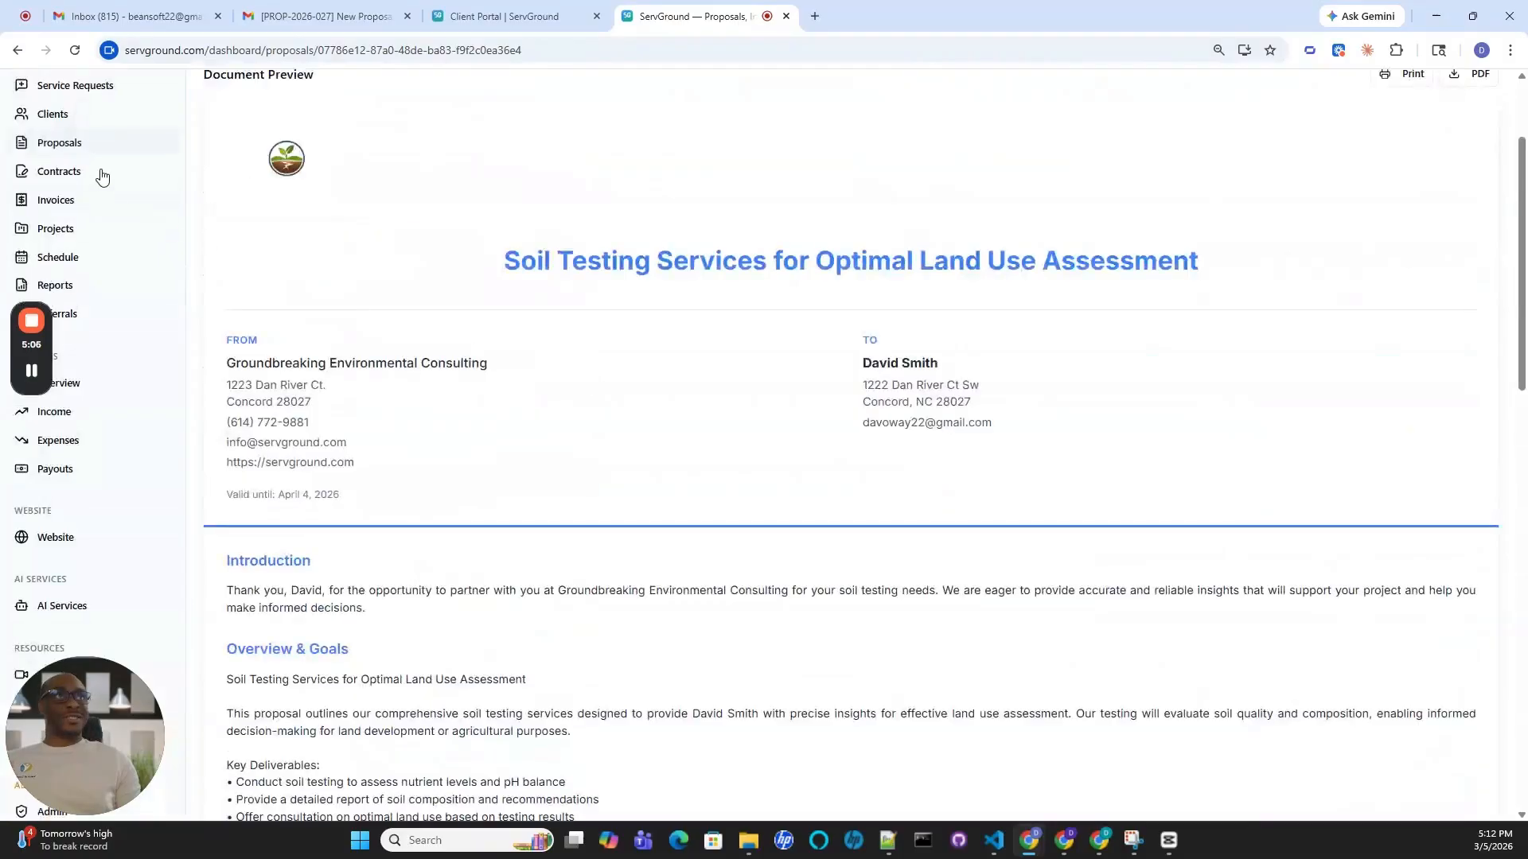
- Open the proposals list and check the deal finalizing options for the $200 soil testing proposal without choosing one
left_click(97, 146)
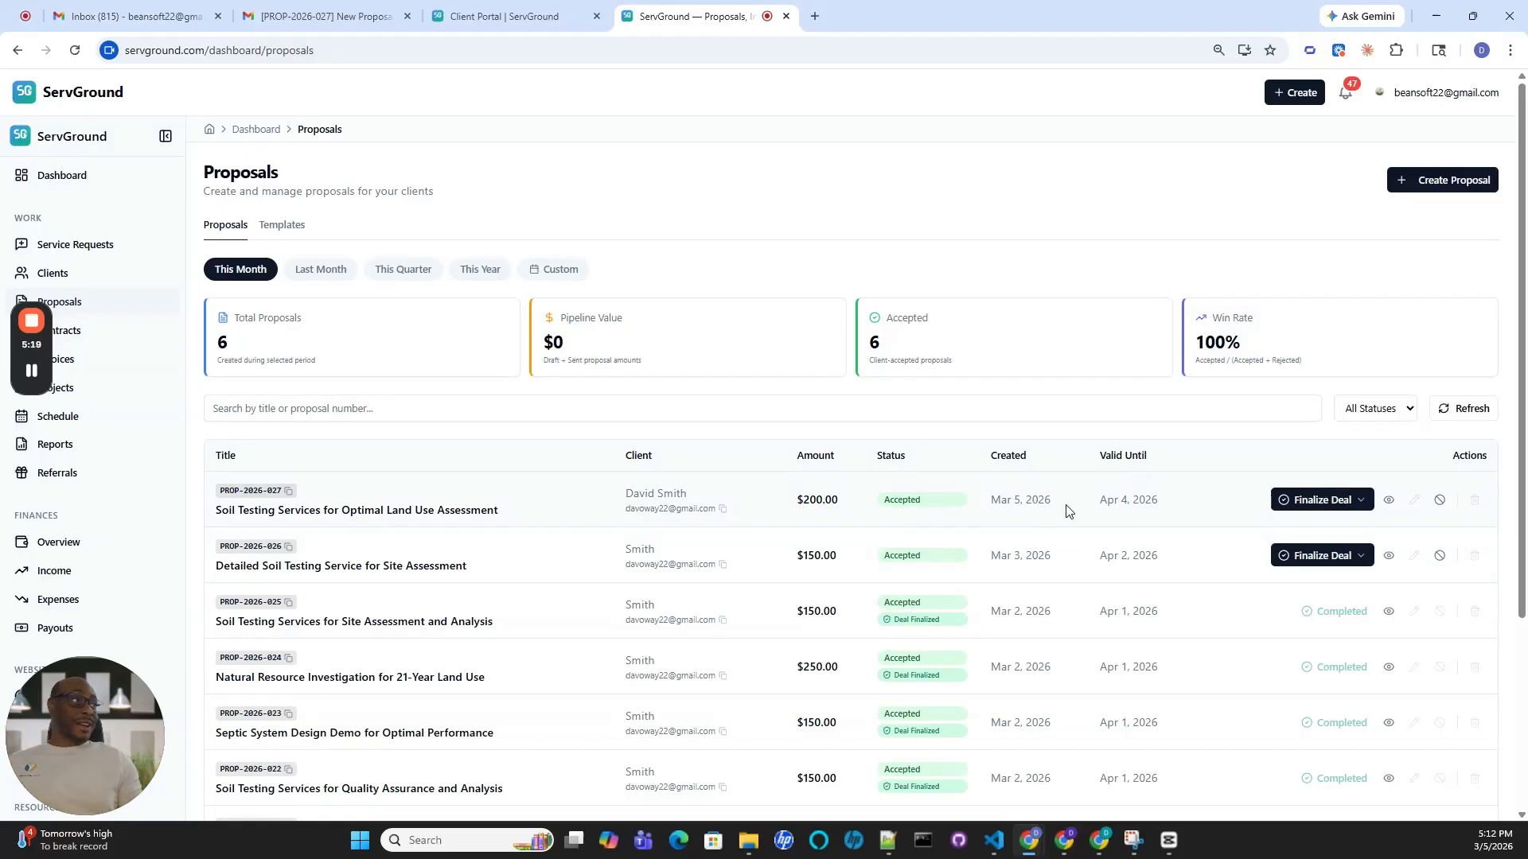
left_click(1360, 501)
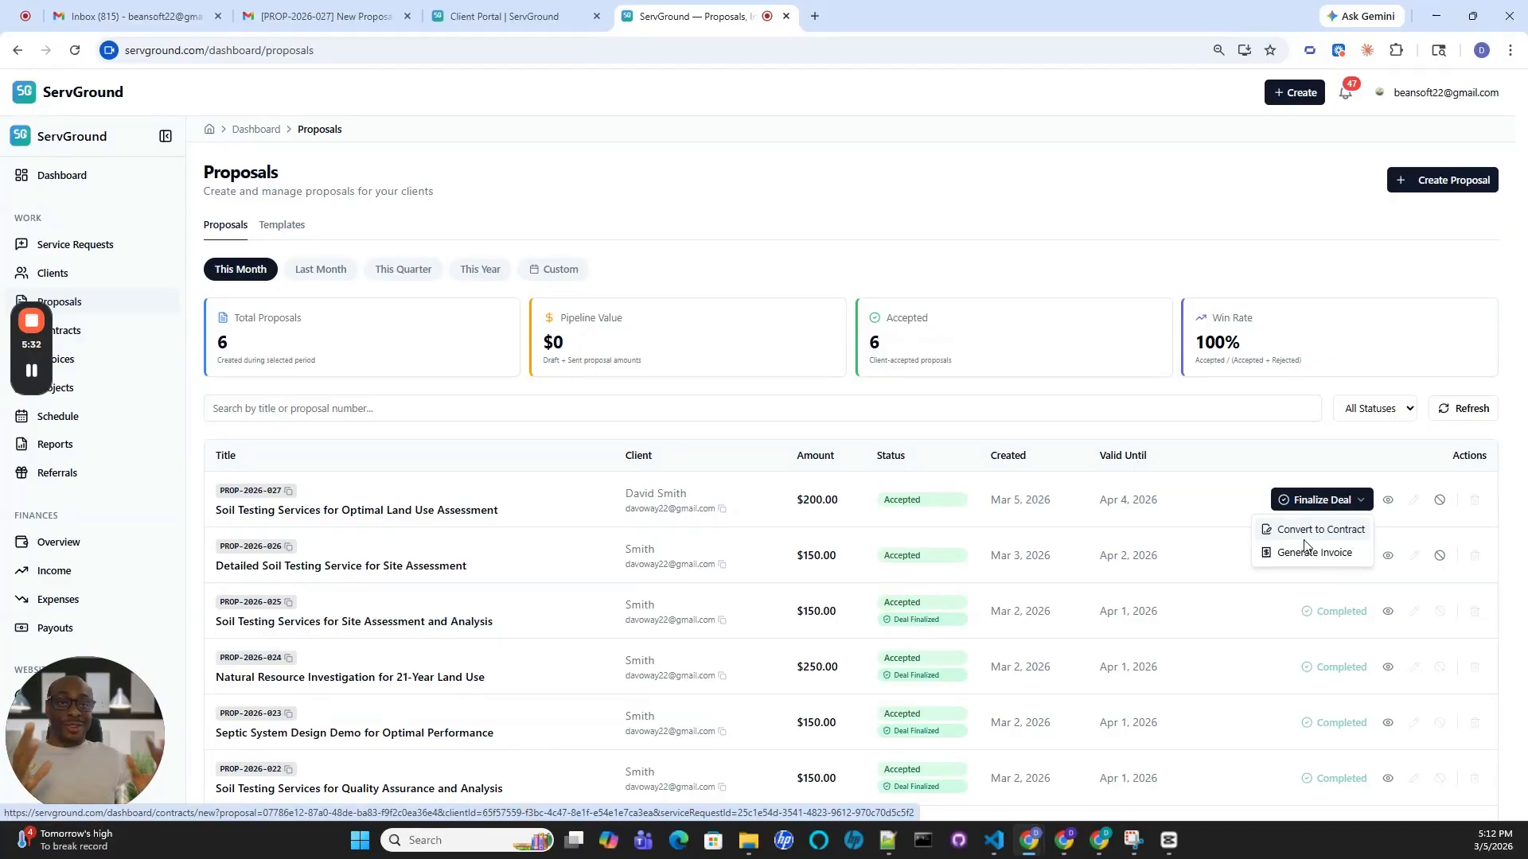
left_click(1043, 208)
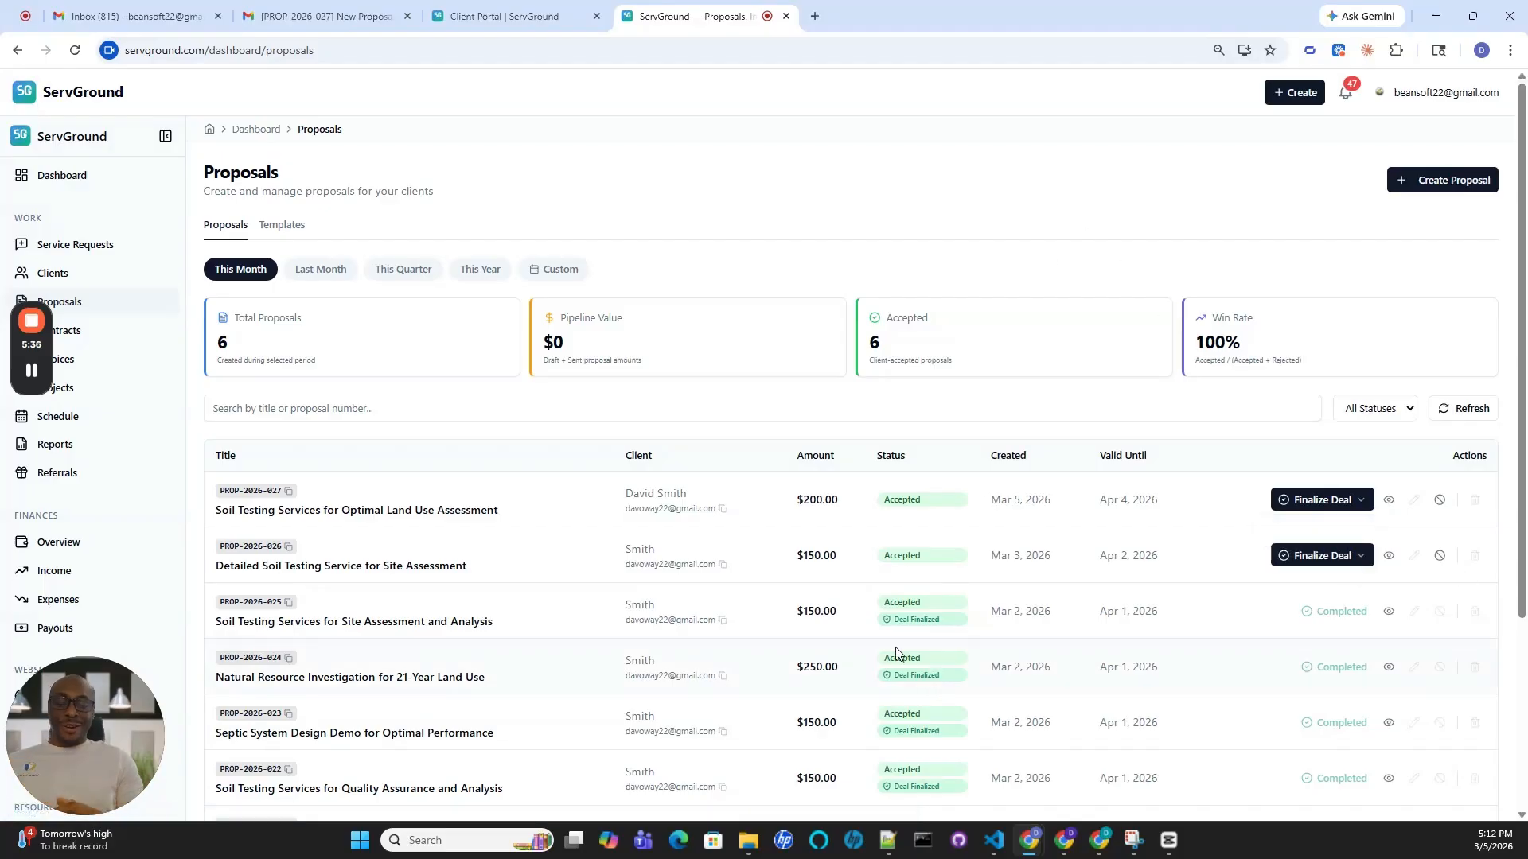